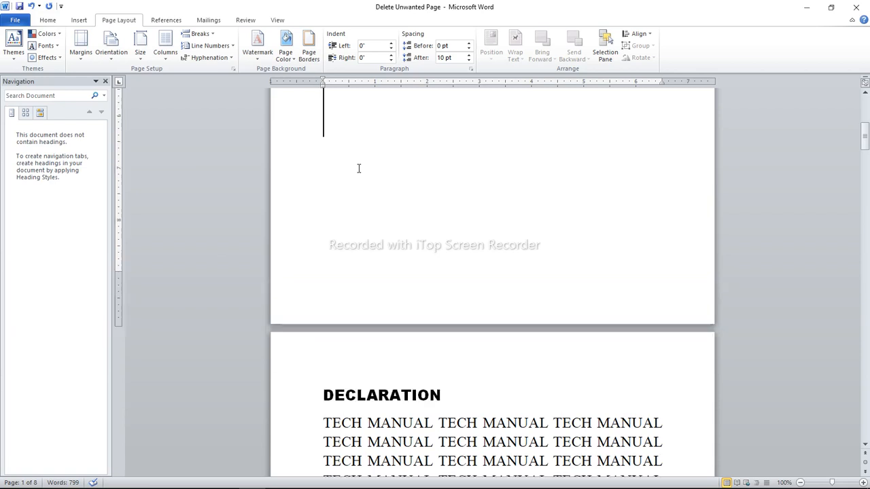
Look over the cover page, its title text and empty lines, and the DECLARATION page that follows
key(Down)
key(Down)
key(Down)
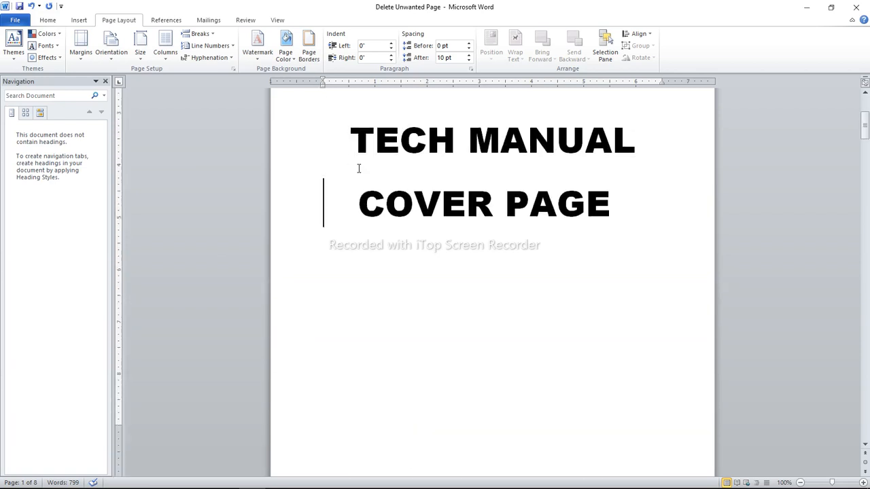
click(358, 197)
key(Down)
key(Down)
key(Down)
key(Down)
key(Down)
key(Down)
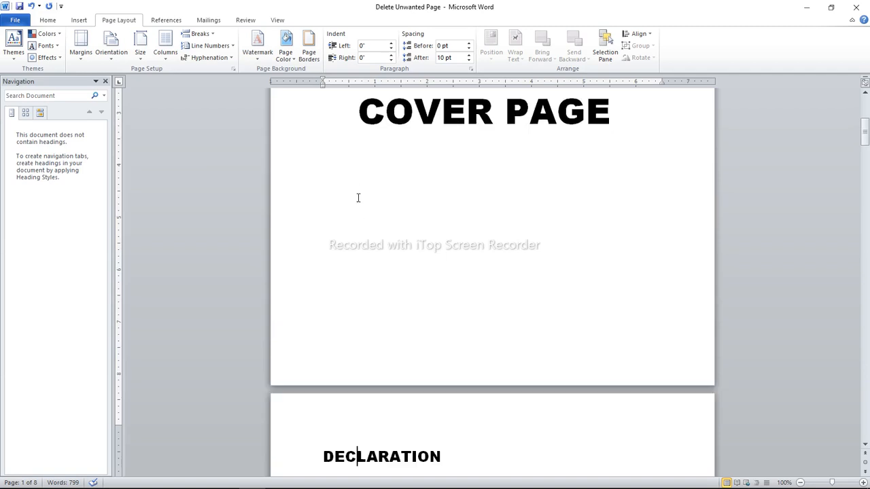
key(Down)
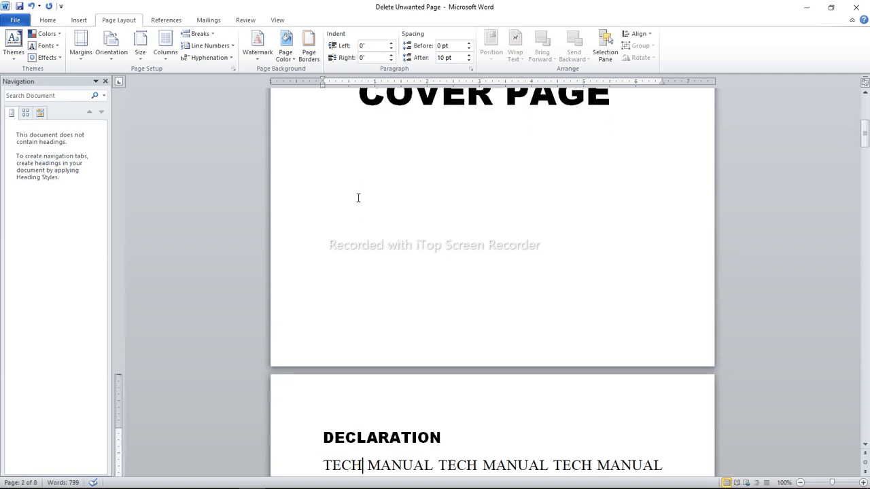
key(Up)
key(Up)
key(Up)
key(Up)
key(Up)
key(Up)
key(Up)
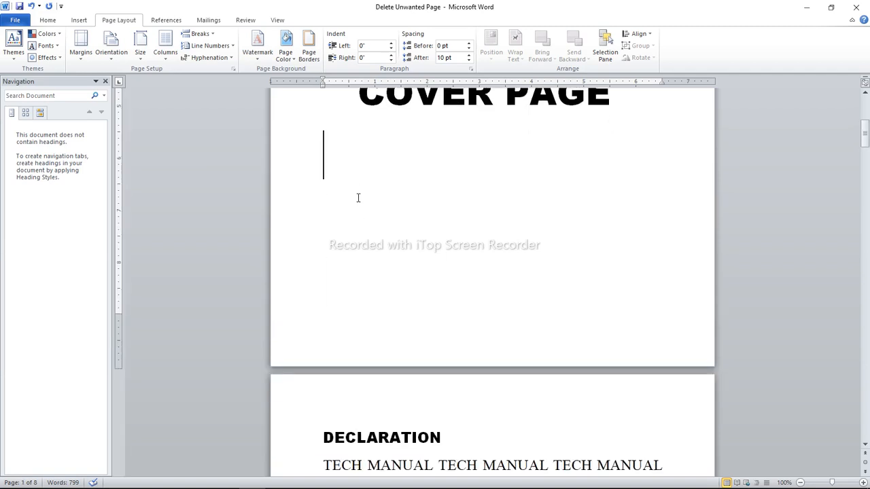
key(Up)
key(Down)
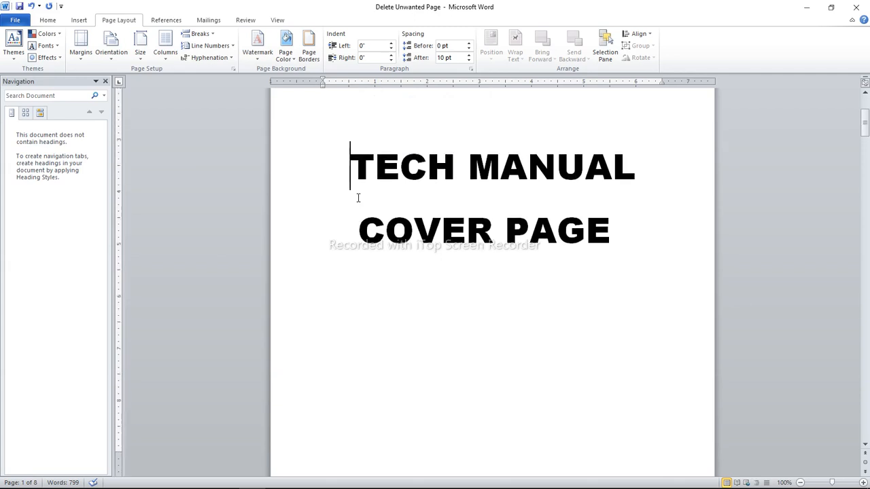
key(Down)
drag(633, 231, 423, 196)
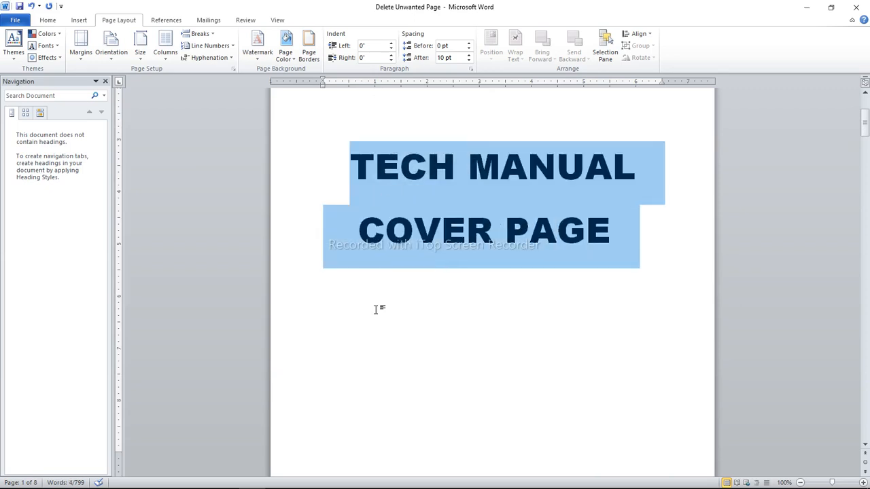
click(375, 309)
key(Down)
key(Down)
key(Down)
key(Up)
key(Up)
key(Up)
key(Down)
key(Down)
key(Down)
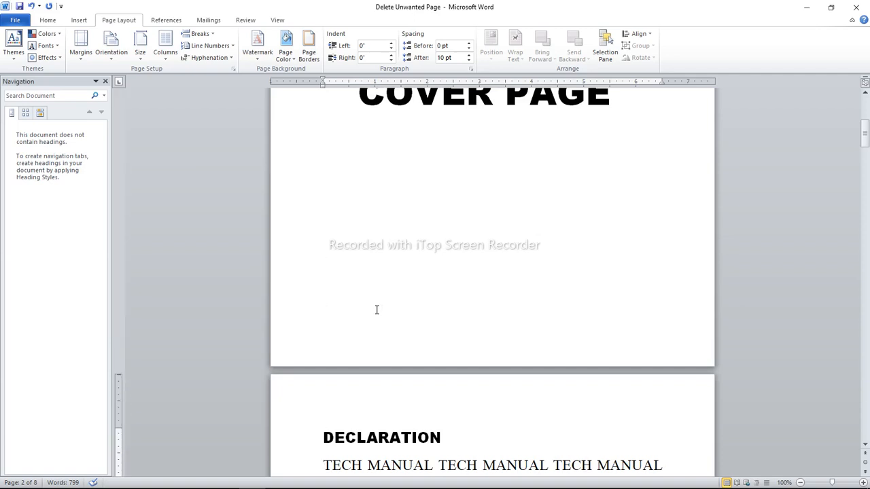
key(Down)
key(Down)
key(Down)
key(Down)
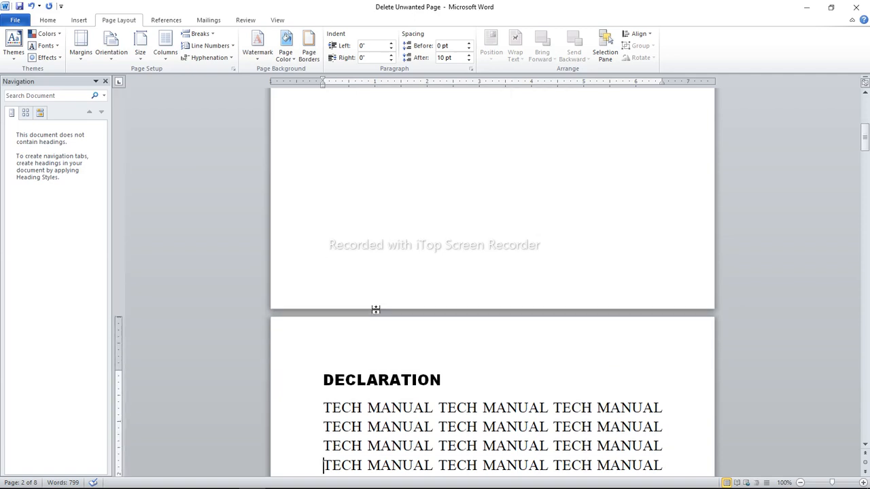
key(Down)
key(Down)
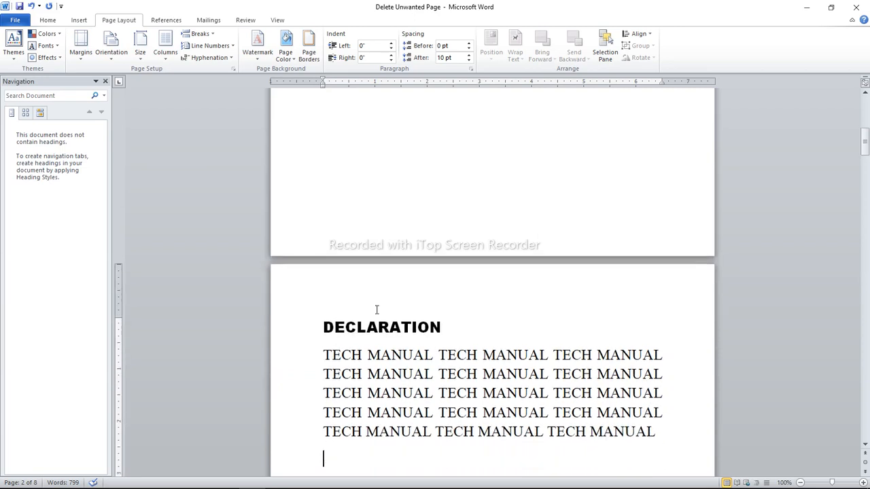
Delete the break and empty space before the DECLARATION heading to pull it up onto the cover page
click(45, 22)
click(319, 334)
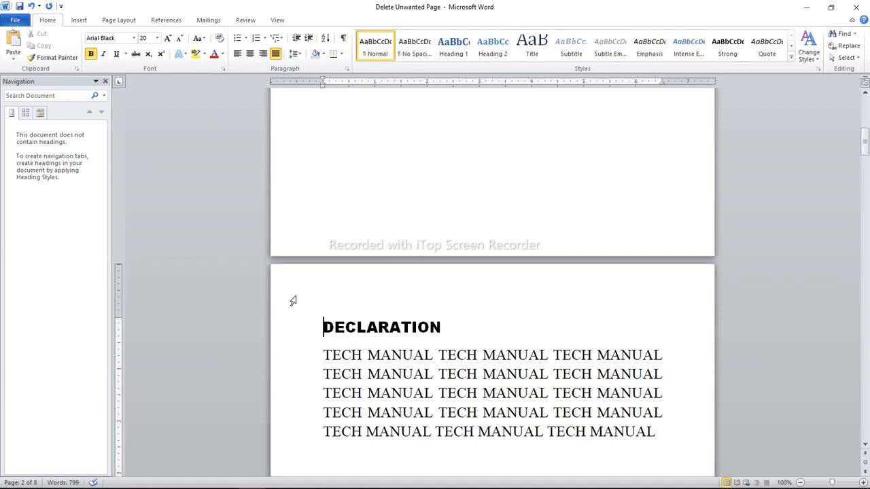
key(BackSpace)
key(BackSpace)
key(BackSpace)
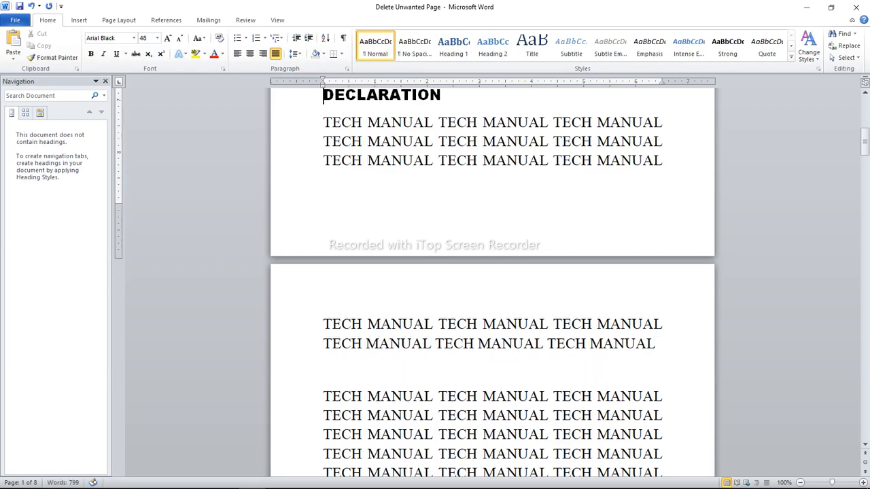
click(867, 148)
mouse_move(867, 148)
mouse_down()
mouse_move(868, 121)
mouse_move(868, 130)
mouse_up()
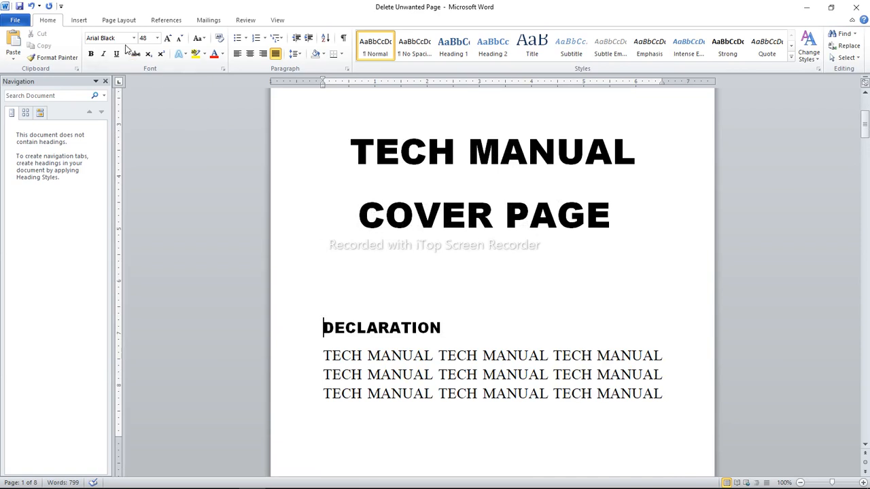
Insert a Next Page section break directly before the DECLARATION heading
click(120, 21)
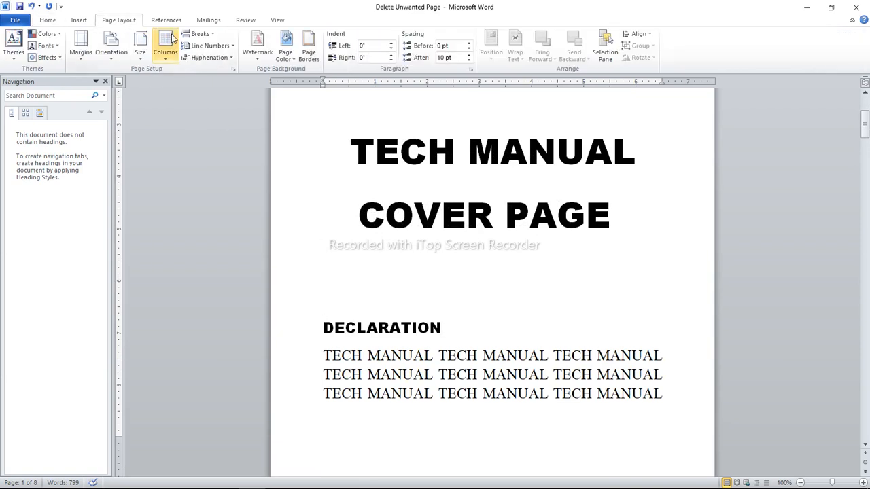
click(213, 34)
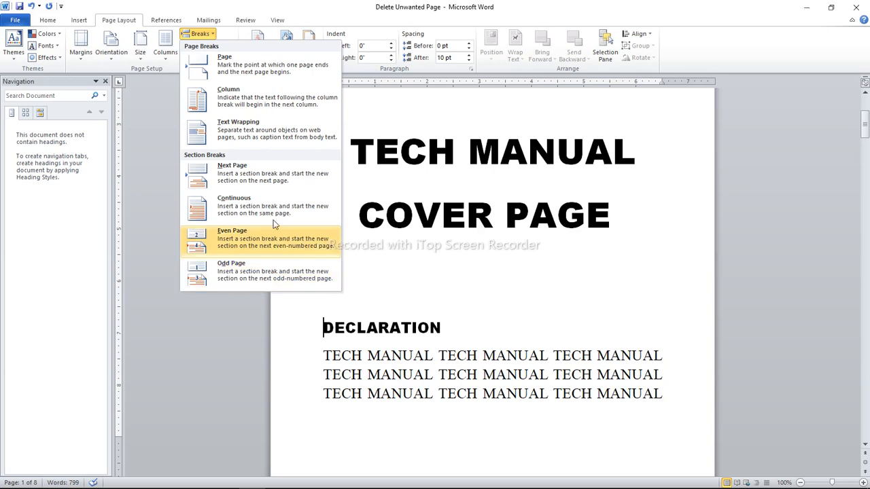
click(238, 177)
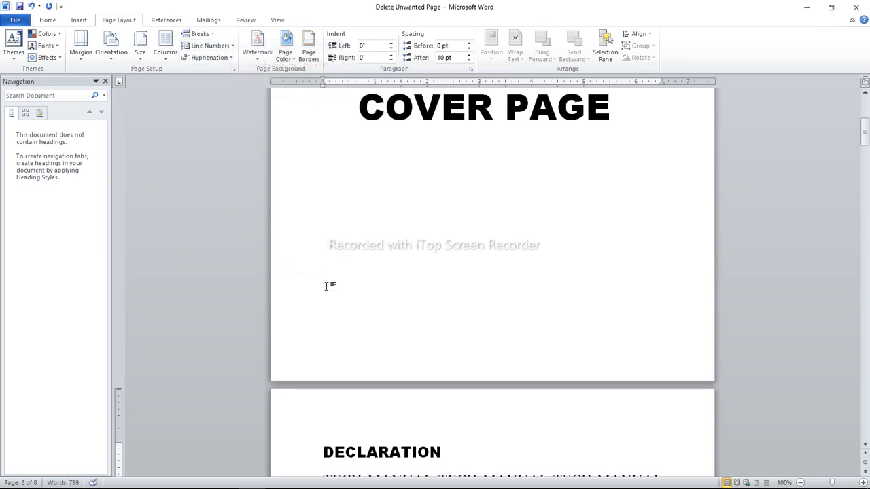
key(Down)
key(Down)
key(Down)
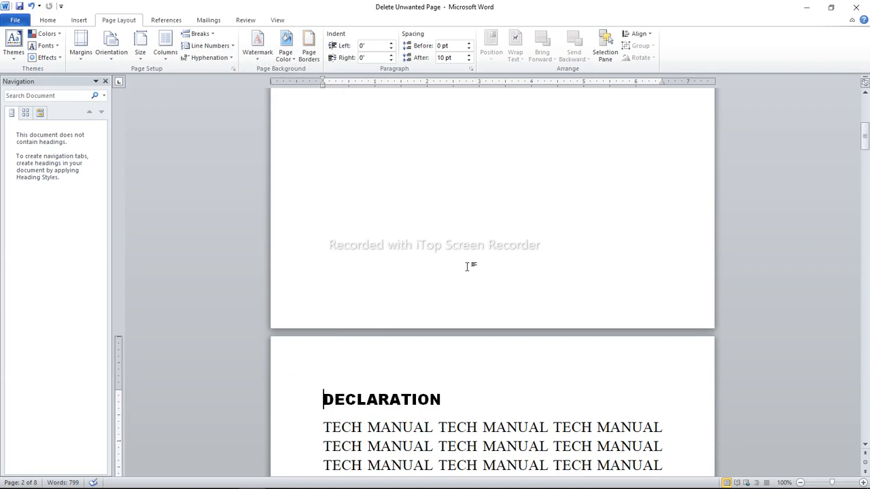
Insert Plain Number 2 page numbers at the bottom of the page and enable Different First Page for the cover section
click(447, 264)
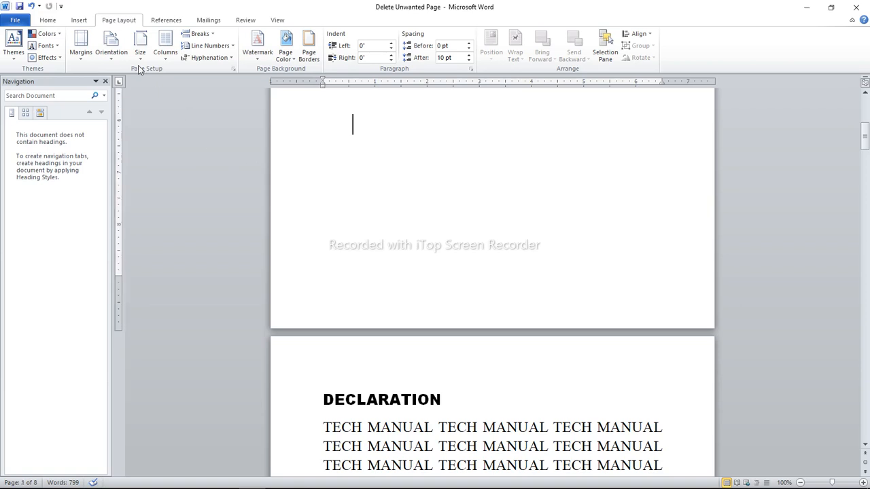
click(79, 22)
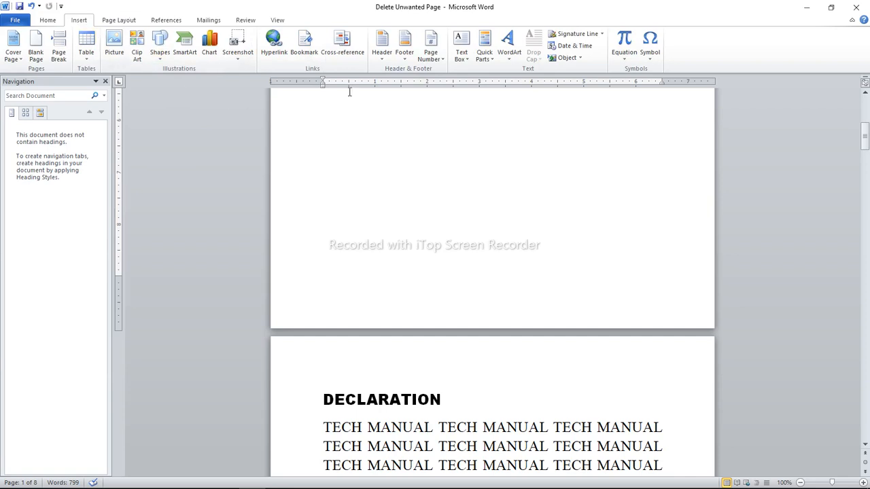
click(445, 59)
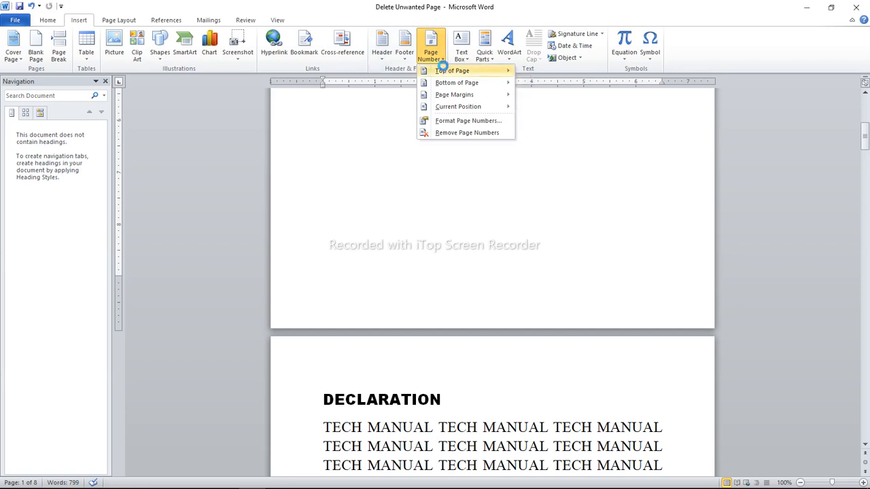
mouse_move(451, 71)
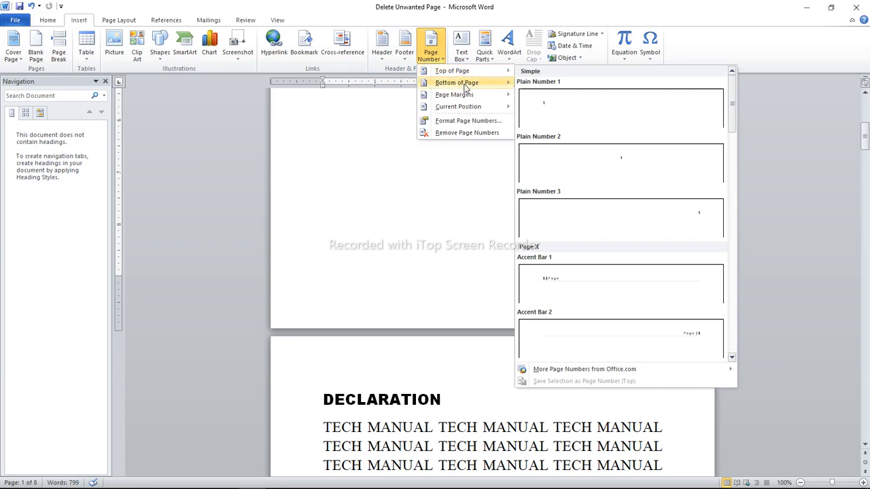
mouse_move(465, 85)
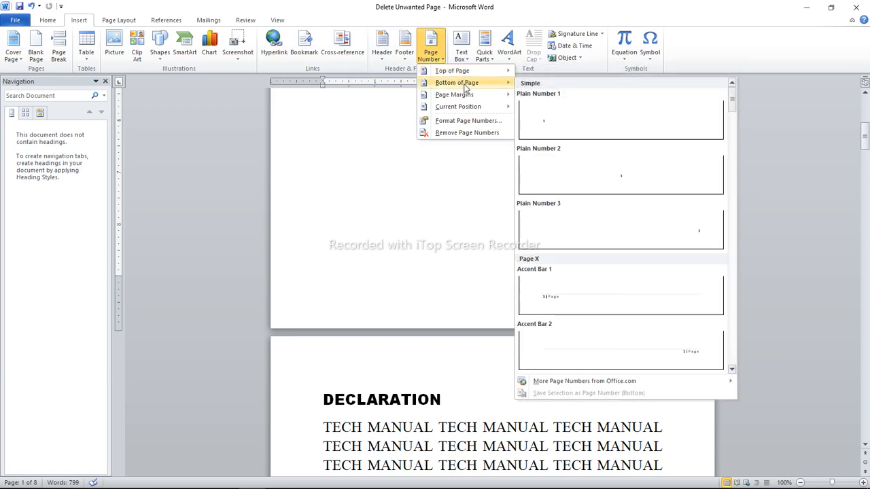
mouse_move(450, 99)
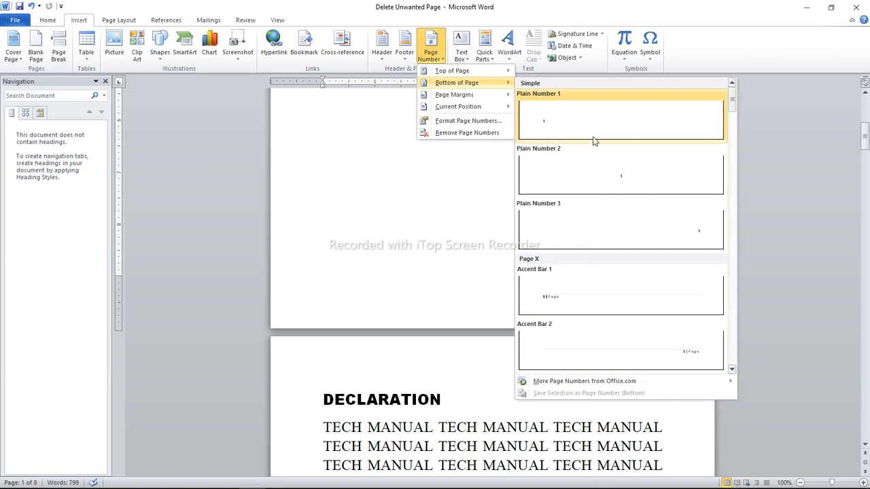
click(588, 161)
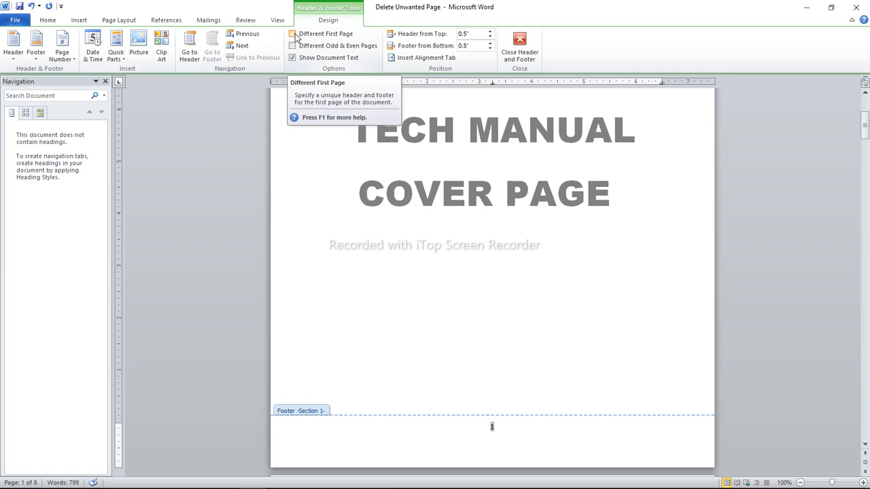
click(295, 34)
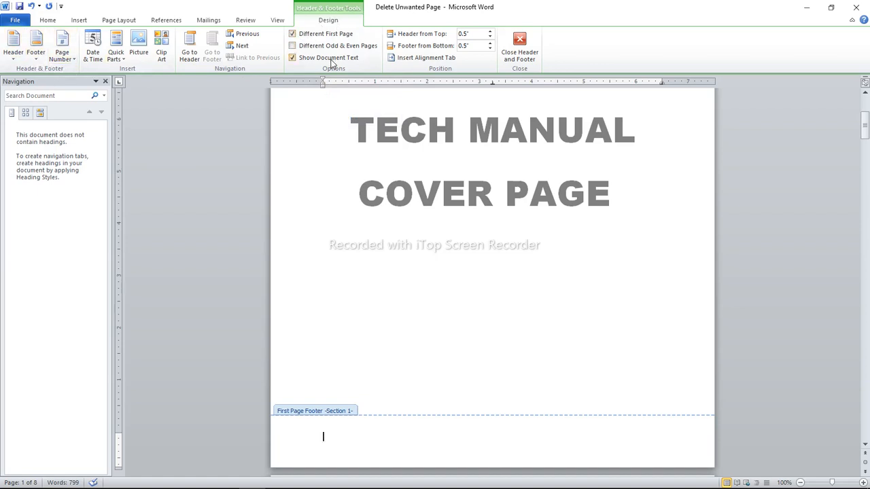
Format the cover section's page numbers as i, ii, iii, with numbering starting at ii
click(75, 63)
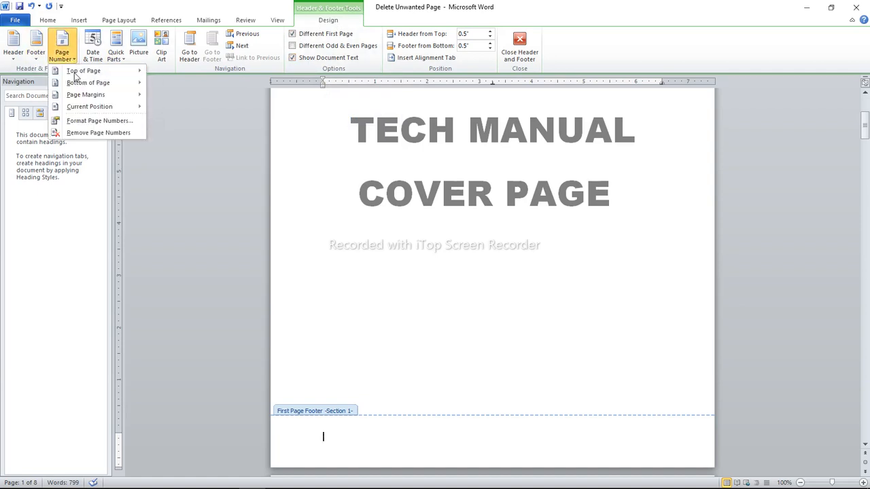
click(102, 123)
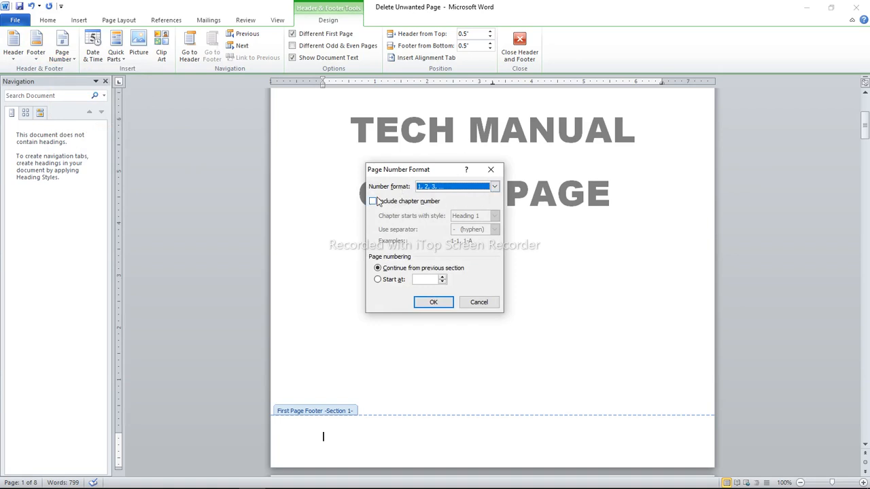
click(496, 189)
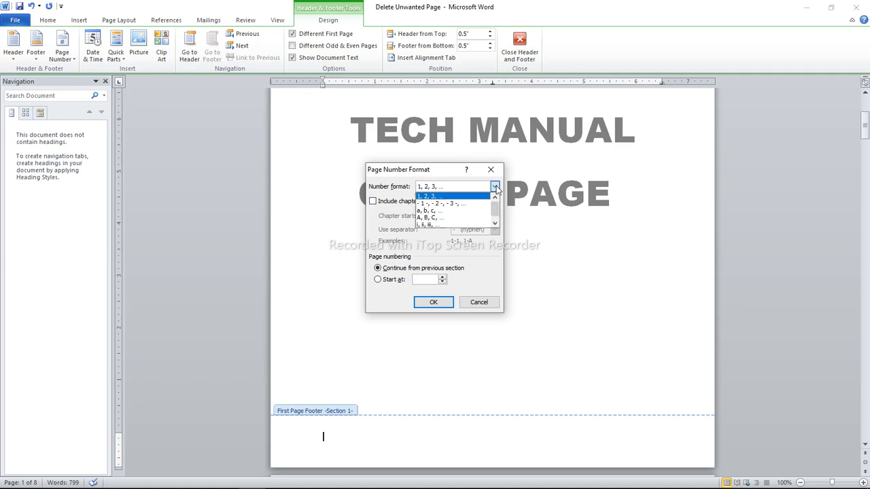
click(445, 227)
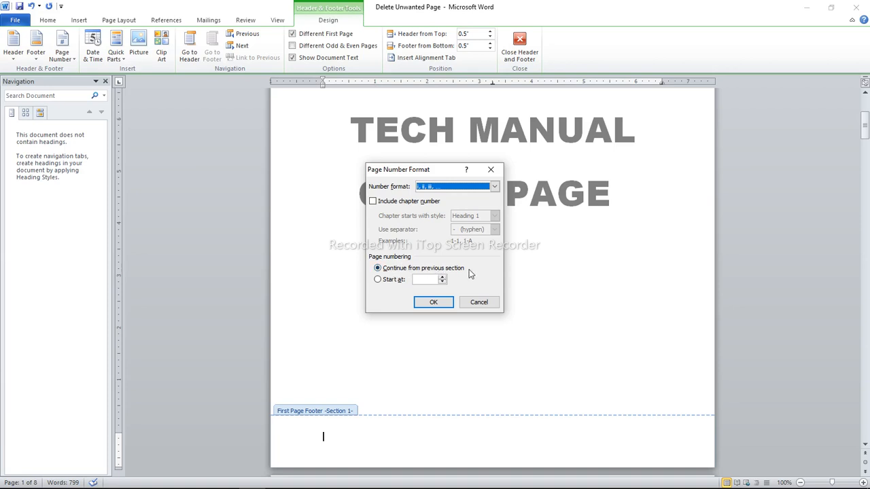
click(378, 280)
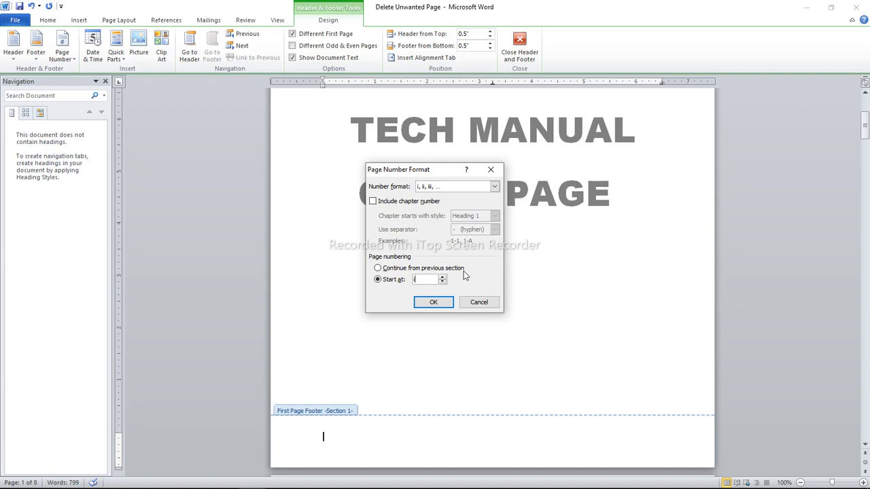
click(434, 303)
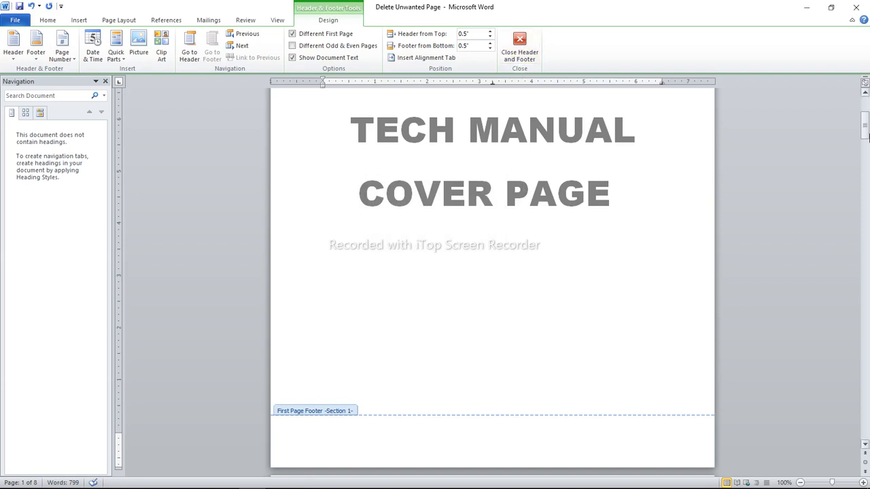
Check the footer page numbers from the cover page through to the CHAPTER ONE page and close header and footer editing
click(865, 445)
click(865, 445)
drag(864, 446, 865, 446)
drag(867, 176, 867, 108)
drag(867, 106, 866, 138)
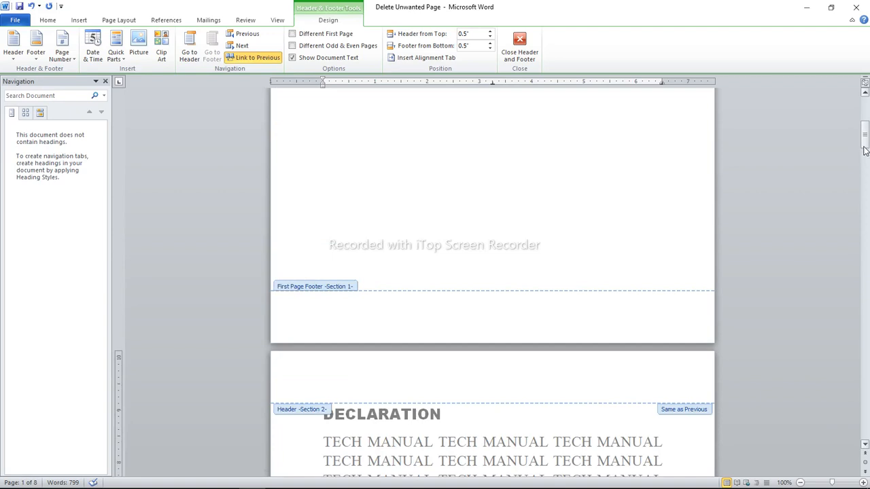
drag(865, 144, 866, 179)
click(496, 229)
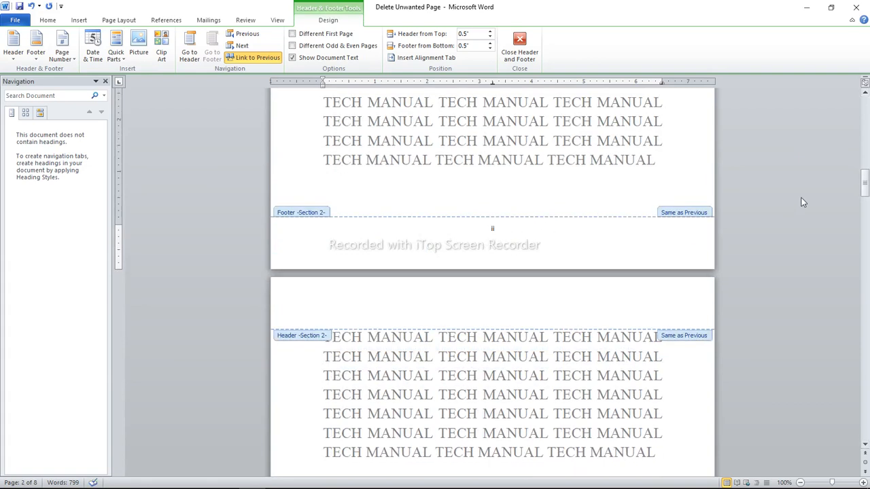
drag(866, 178, 866, 238)
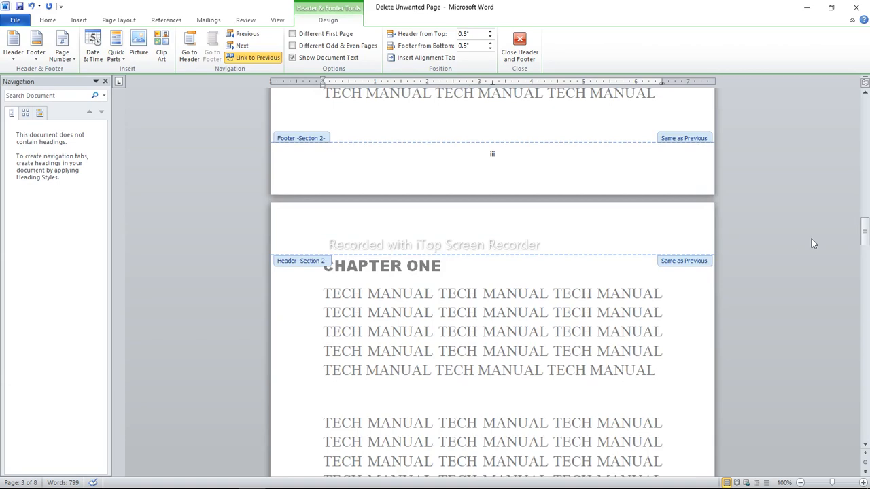
drag(868, 244, 864, 163)
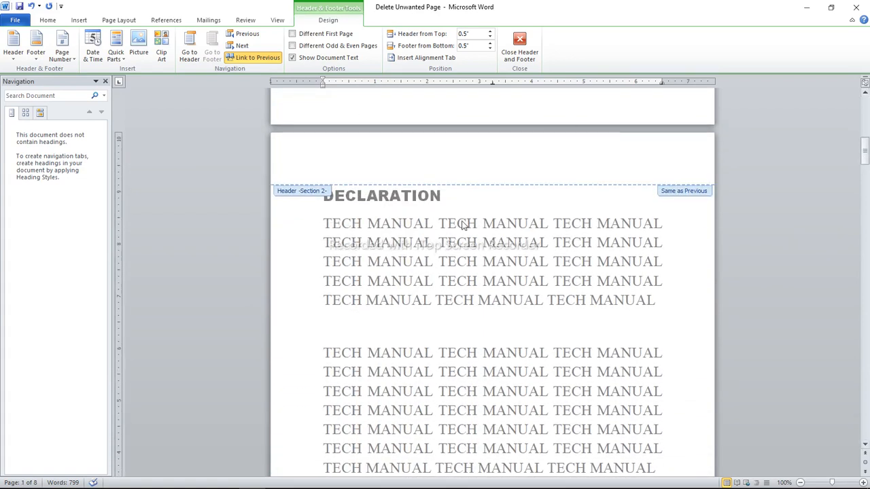
click(518, 47)
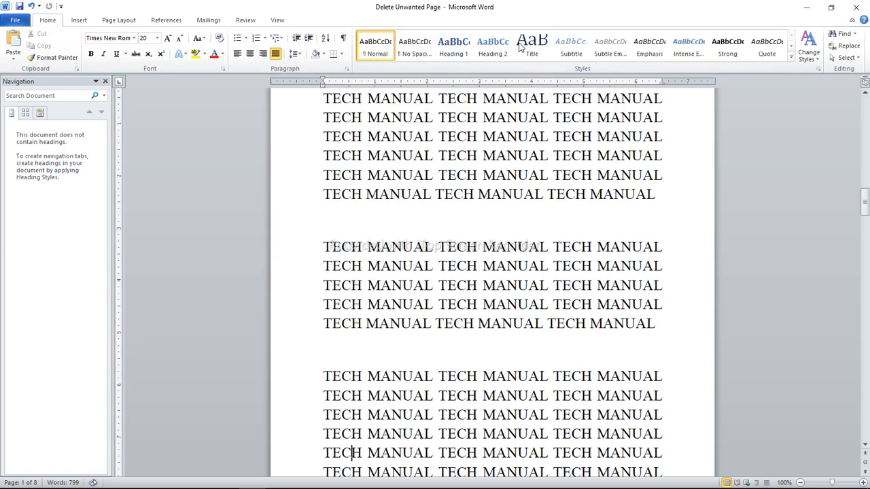
Review the page numbers from the cover page through to the CHAPTER ONE page
scroll(435, 174, up, 5)
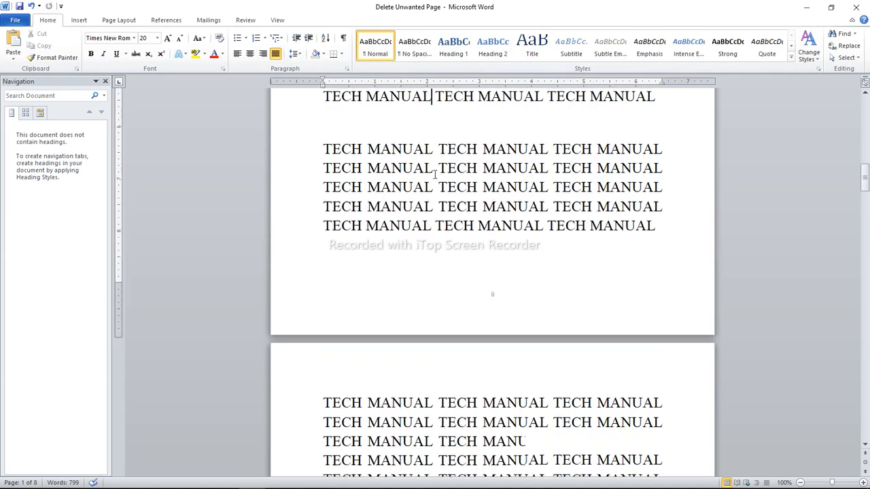
scroll(435, 175, up, 10)
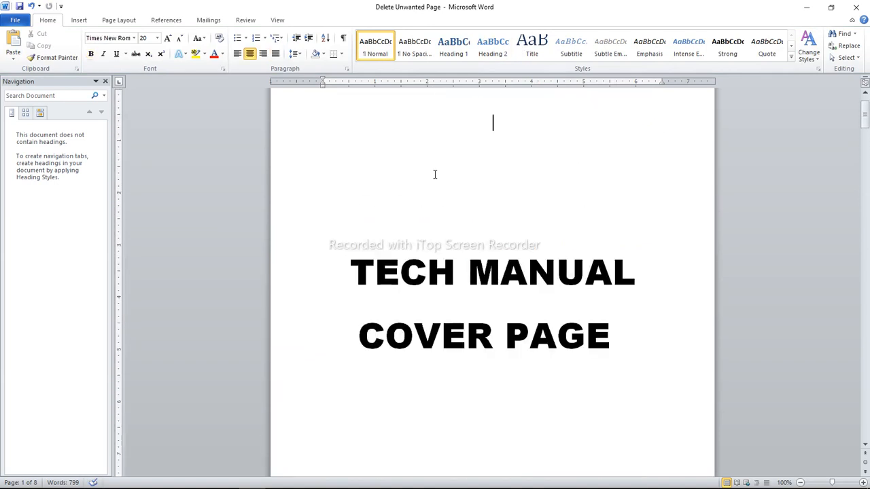
scroll(435, 174, down, 9)
scroll(435, 175, down, 10)
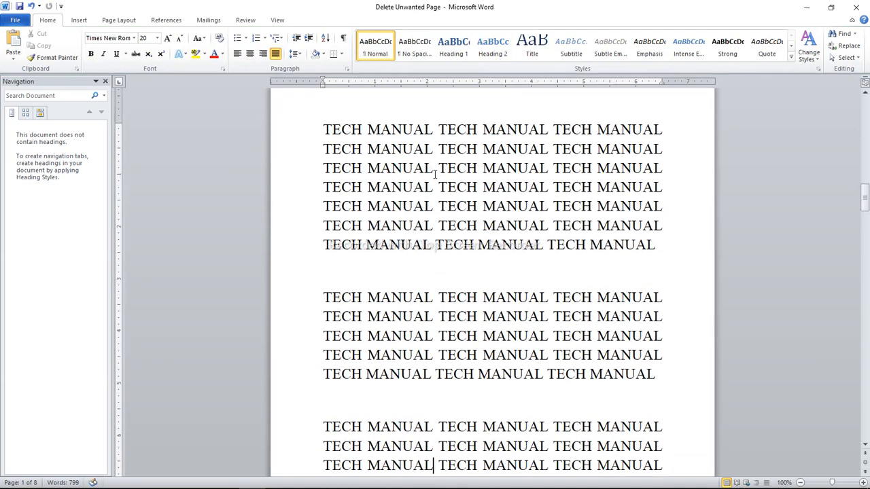
scroll(435, 175, down, 1)
key(Down)
key(Down)
key(Down)
key(Down)
key(Down)
key(Down)
key(Down)
key(Down)
key(Down)
key(Down)
key(Down)
key(Down)
key(Down)
key(Down)
key(Down)
key(Down)
key(Down)
key(Down)
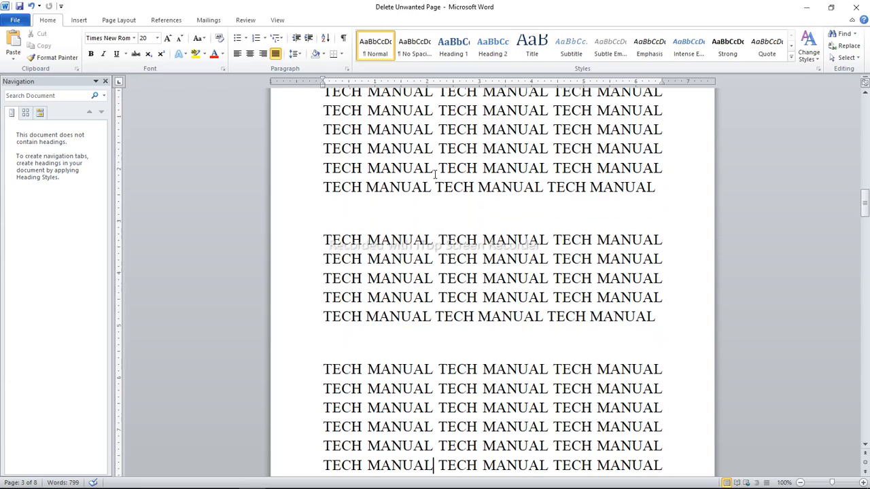
key(Down)
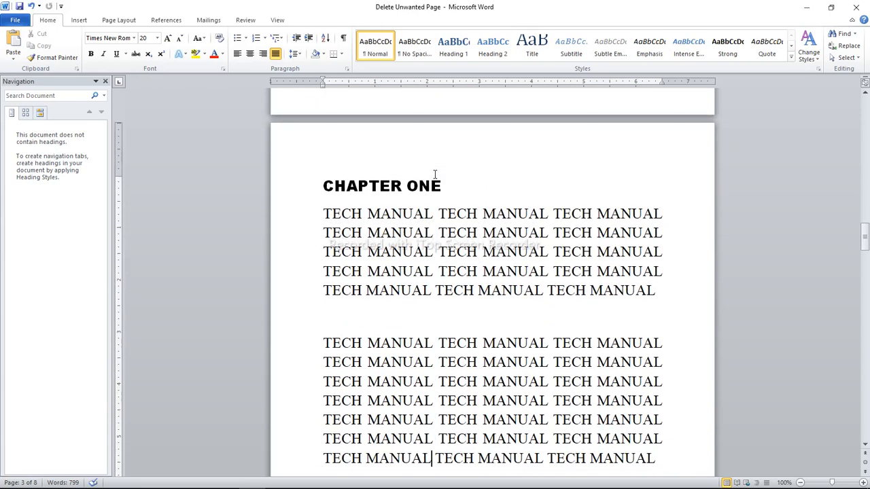
Delete the existing break before the CHAPTER ONE heading and put the heading on its own line below the preceding text
click(324, 186)
click(118, 22)
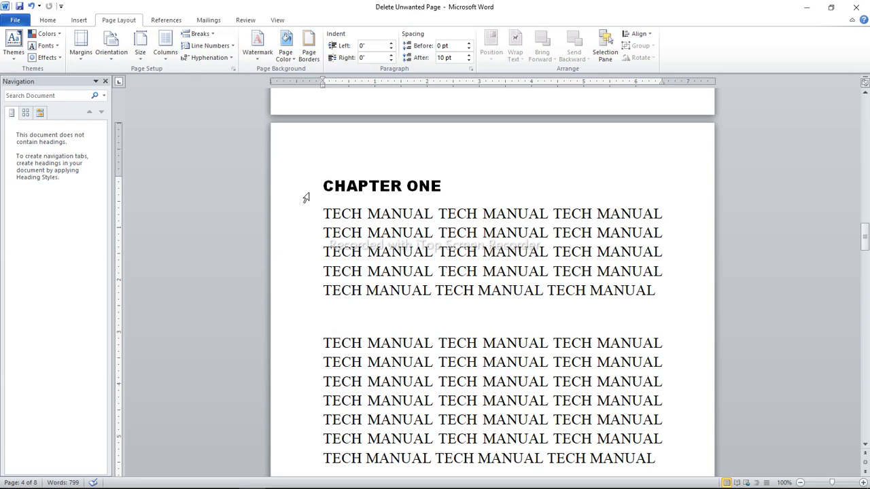
key(BackSpace)
key(BackSpace)
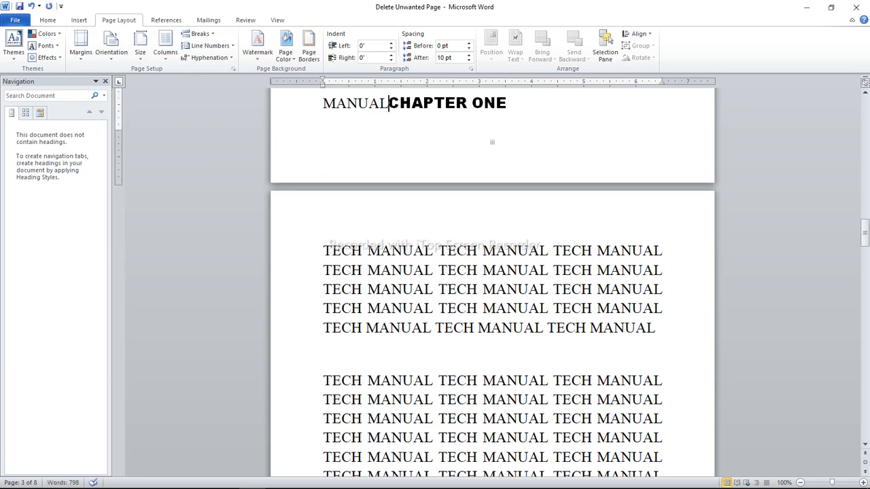
key(Return)
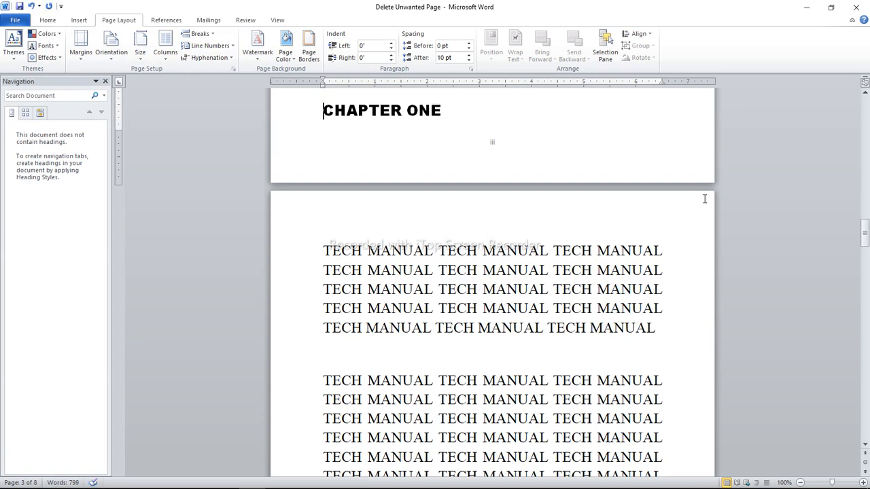
Insert a Next Page section break directly before the CHAPTER ONE heading
mouse_move(865, 236)
mouse_down()
mouse_move(865, 223)
mouse_move(866, 234)
mouse_up()
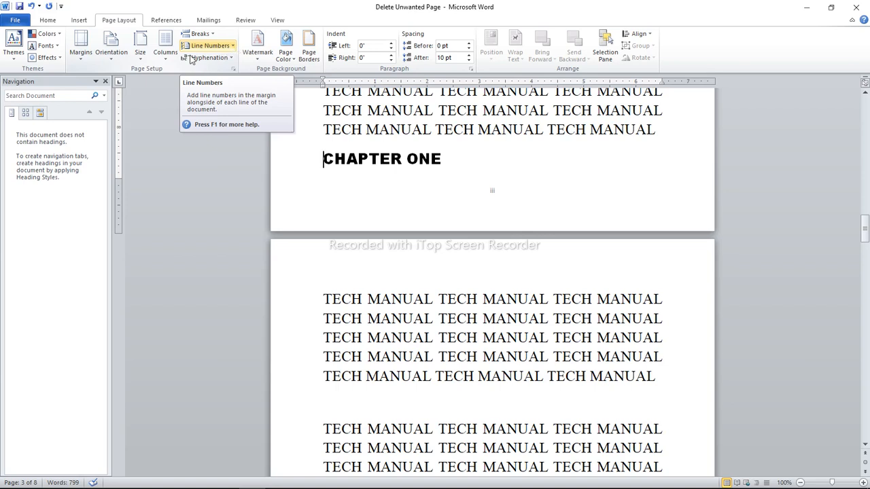
click(200, 34)
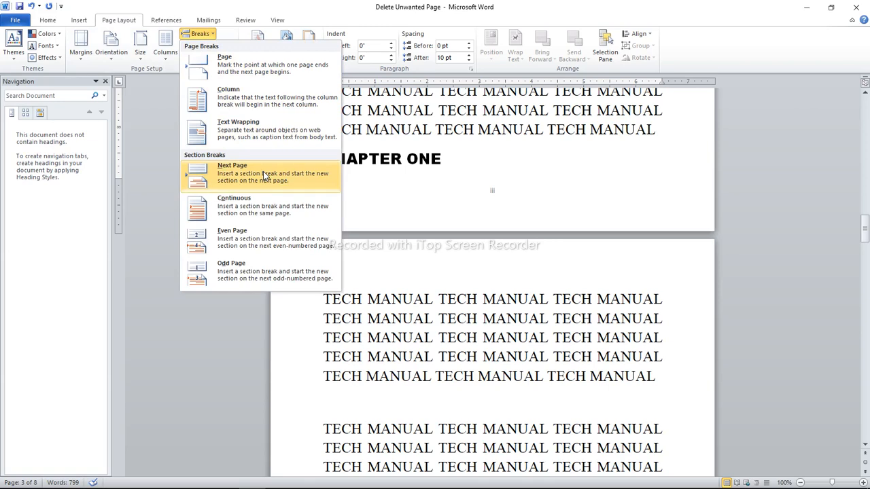
click(238, 176)
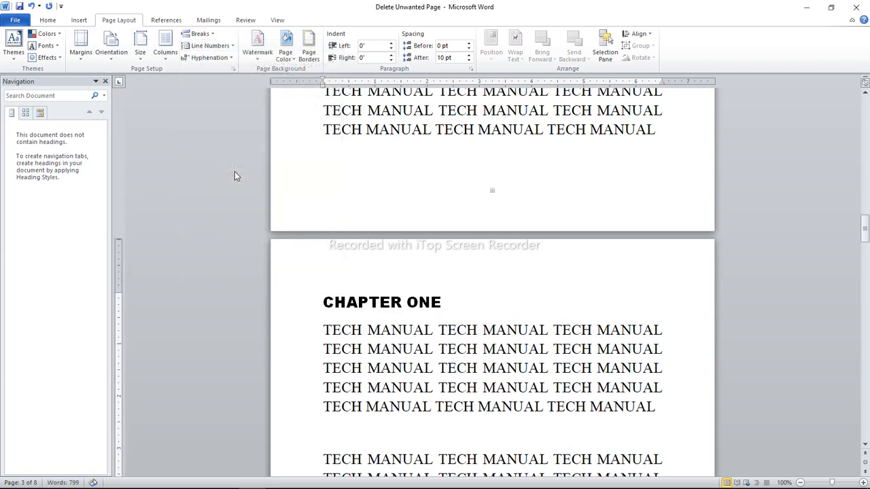
Check the page number and footer section at the end of the first CHAPTER ONE page, leaving footer editing closed
key(Down)
key(Down)
key(Down)
key(Down)
key(Down)
key(Down)
key(Down)
key(Down)
key(Down)
key(Down)
key(Down)
key(Down)
key(Down)
key(Down)
key(Down)
key(Down)
key(Down)
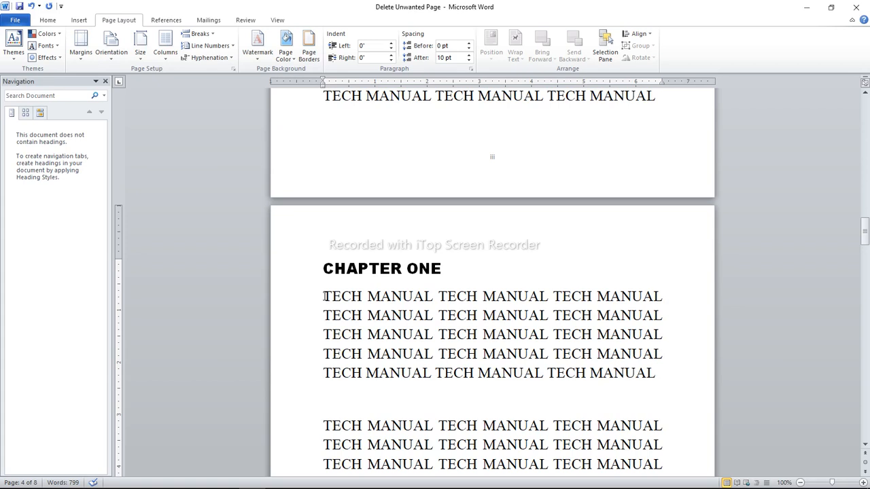
key(Down)
key(Down)
key(Down)
key(Down)
key(Down)
key(Down)
key(Down)
key(Down)
key(Down)
key(Down)
key(Down)
key(Down)
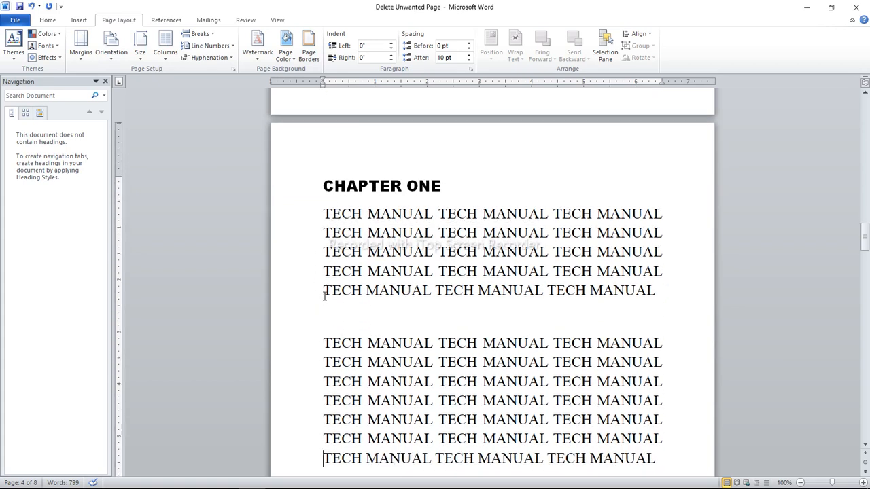
key(Down)
key(Down)
key(Down)
key(Down)
key(Down)
key(Down)
key(Down)
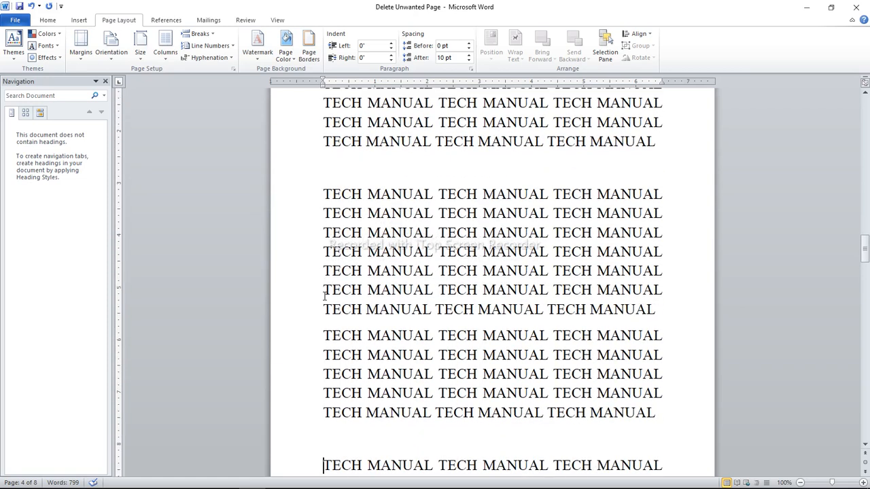
key(Down)
key(Down)
key(Down)
key(Down)
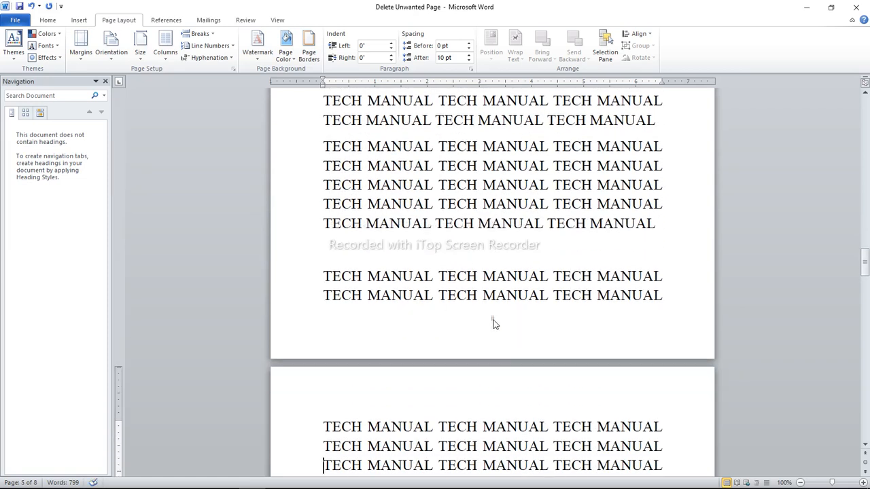
double_click(492, 319)
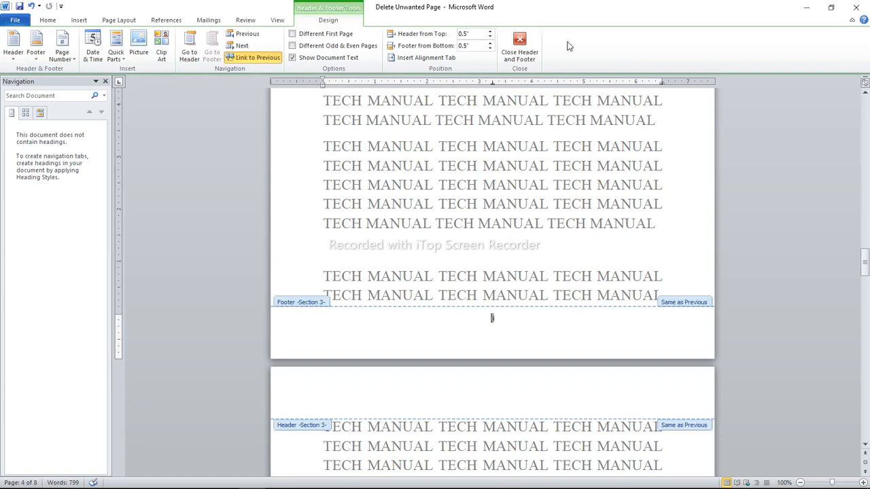
click(520, 46)
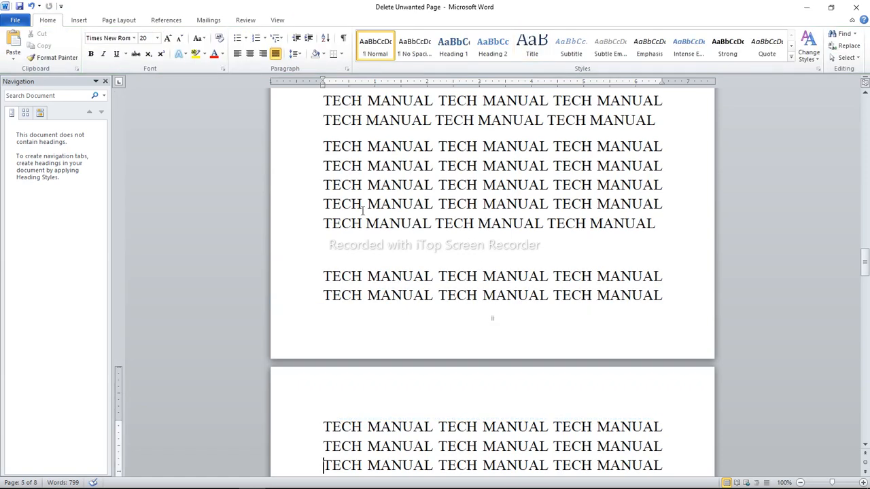
Insert a Plain Number 2 page number at the bottom of the CHAPTER ONE page and unlink its footer from the previous section
click(375, 244)
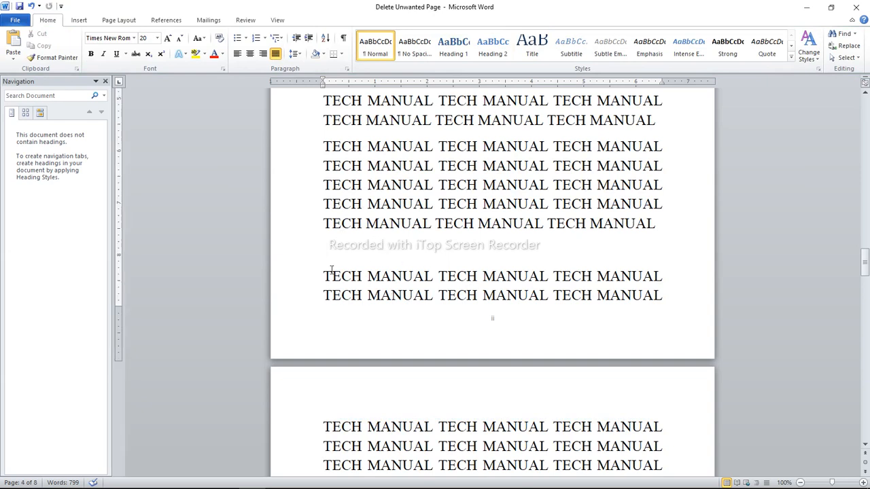
click(83, 22)
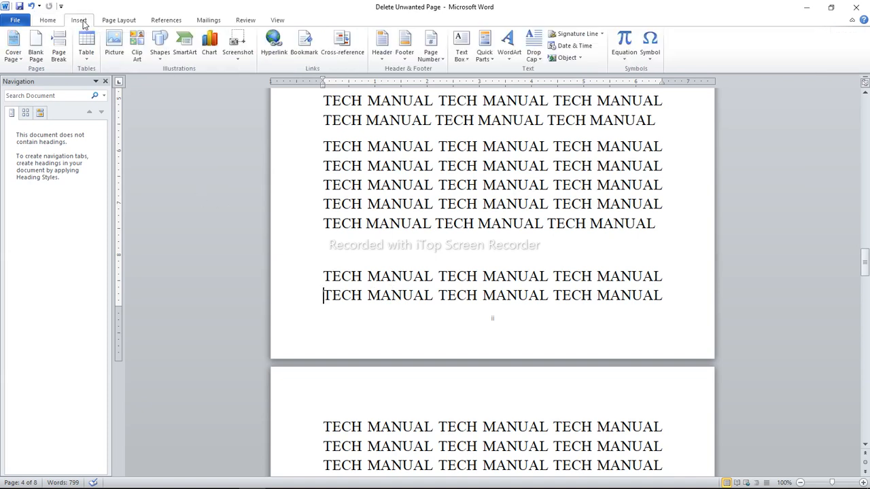
click(443, 60)
mouse_move(458, 84)
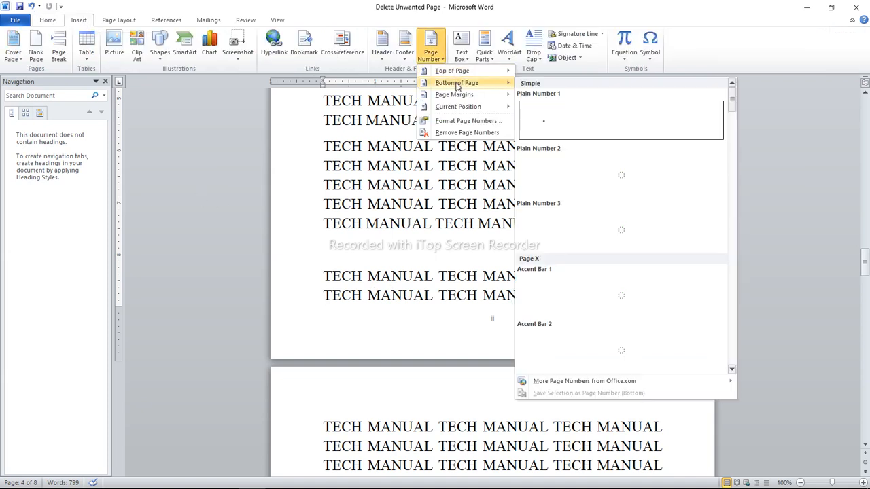
click(573, 161)
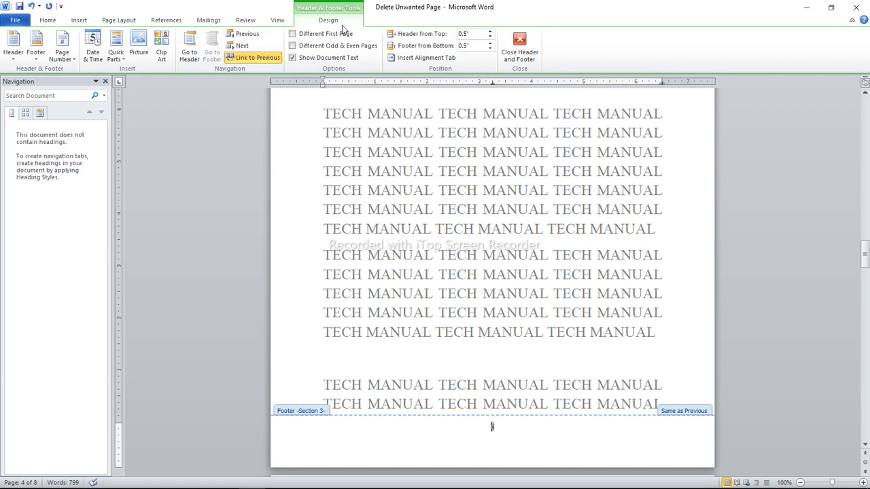
click(257, 58)
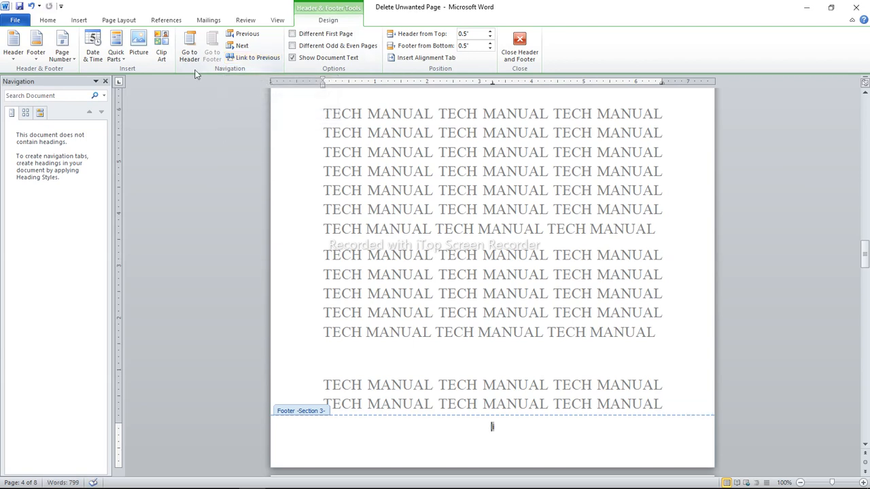
Format the CHAPTER ONE section's page numbers as 1, 2, 3, with numbering starting at 1
click(72, 61)
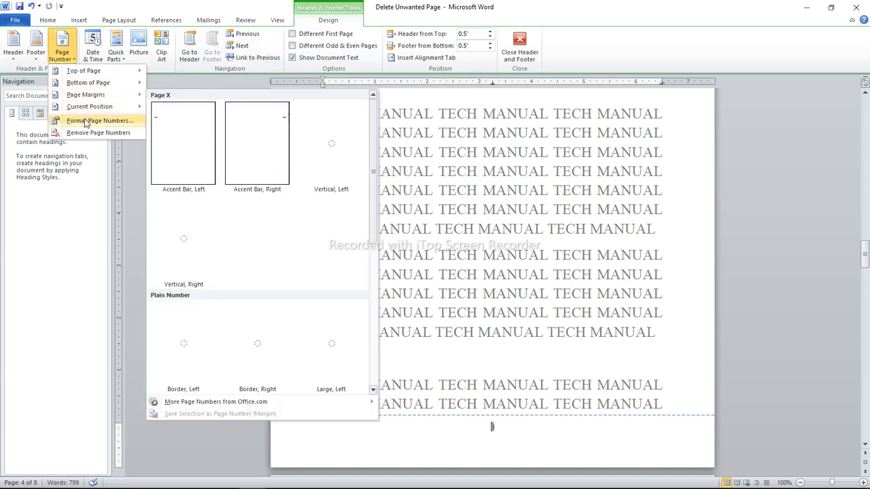
click(82, 120)
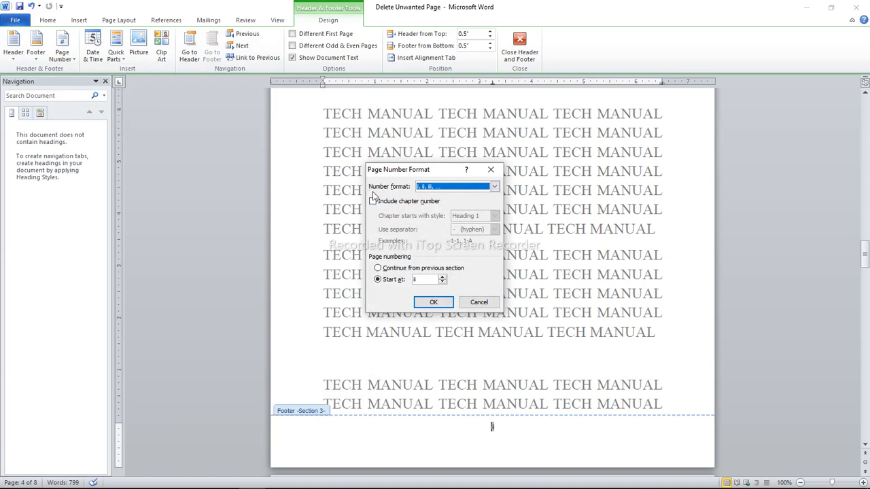
click(495, 187)
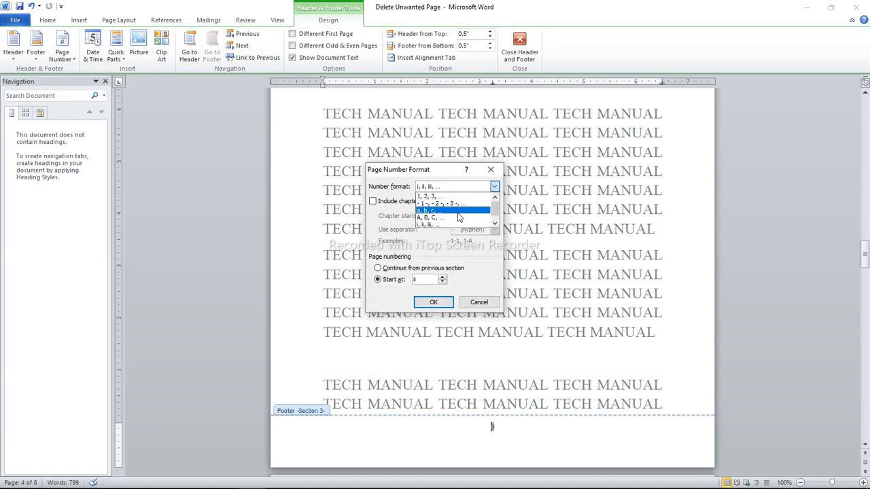
click(440, 197)
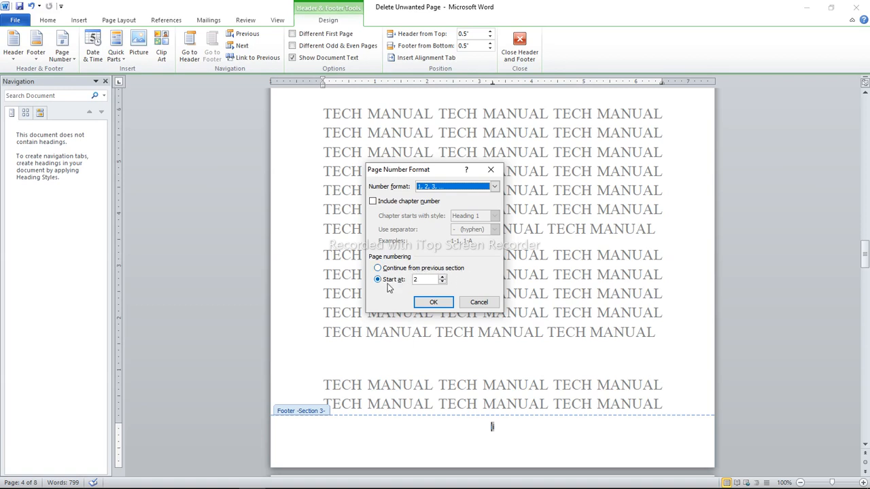
click(442, 282)
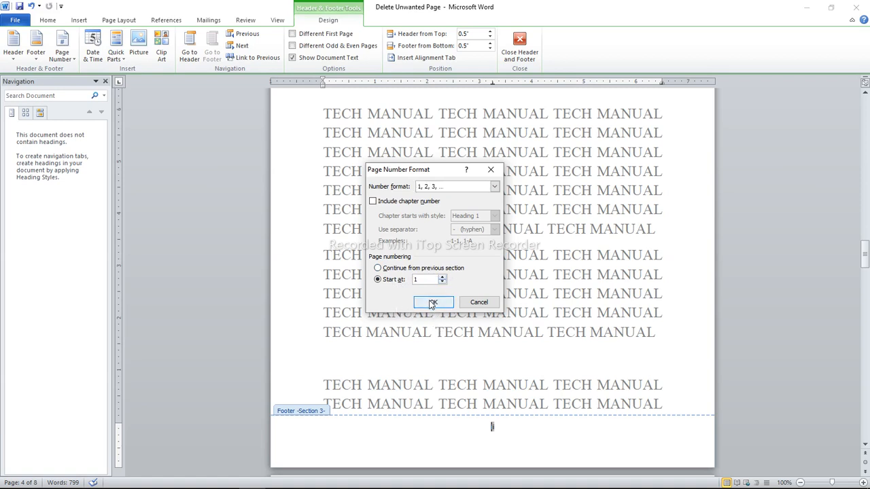
click(433, 305)
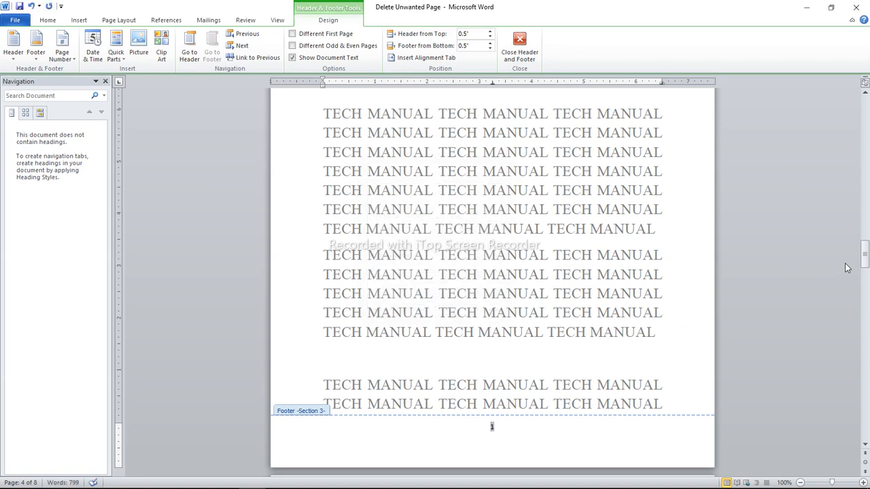
Check the footer numbers through the last page and at the end of the preliminary section, and close header and footer editing
drag(866, 257, 867, 290)
drag(866, 308, 866, 354)
double_click(499, 264)
drag(865, 356, 865, 426)
click(491, 429)
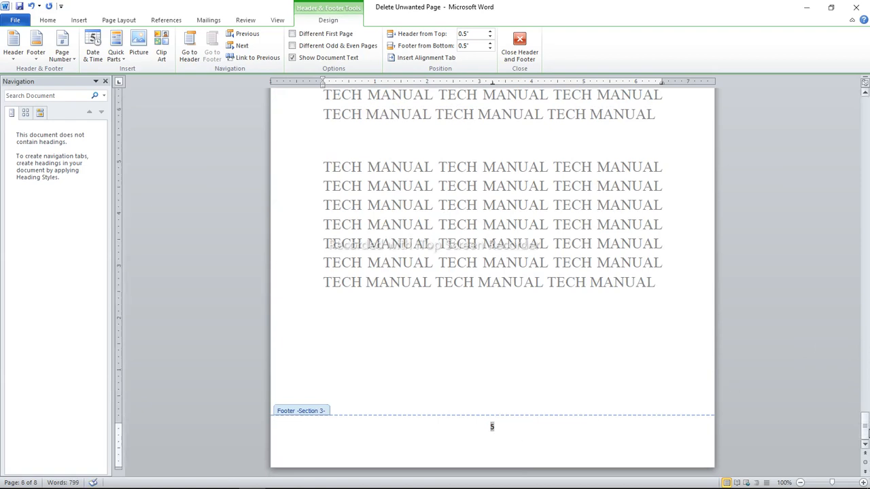
drag(866, 429, 854, 228)
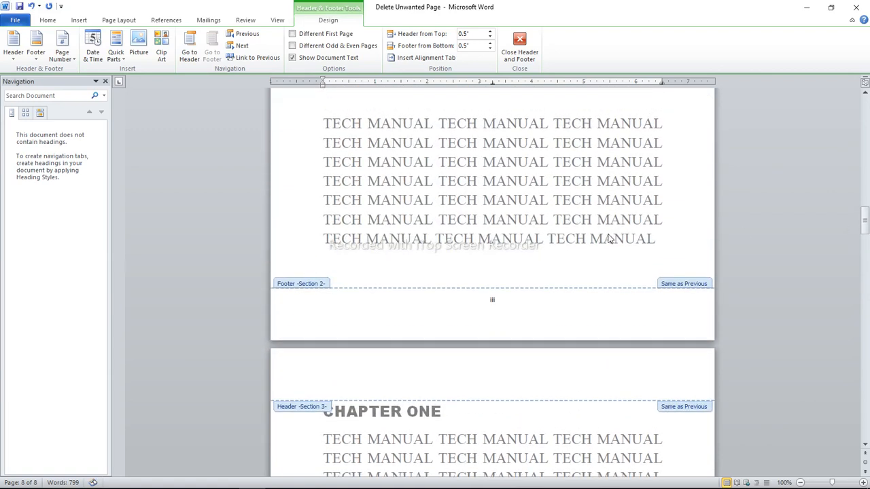
click(490, 304)
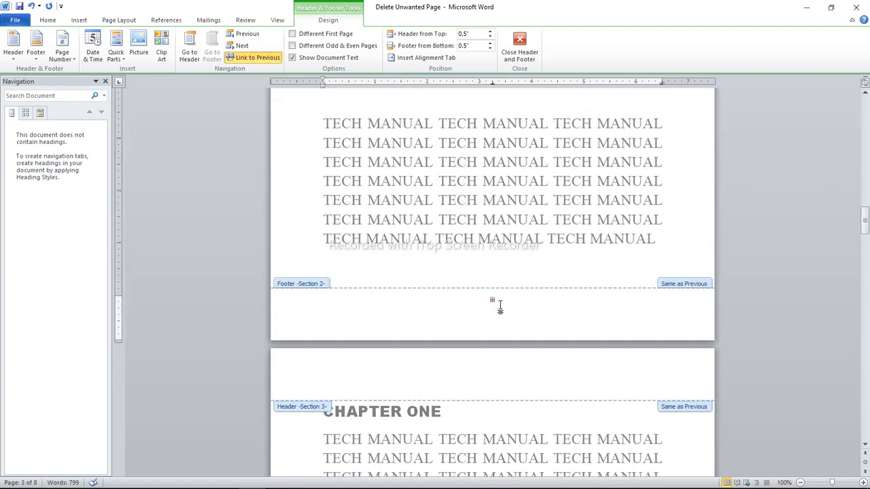
mouse_move(865, 230)
mouse_down()
mouse_move(866, 117)
mouse_move(866, 246)
mouse_up()
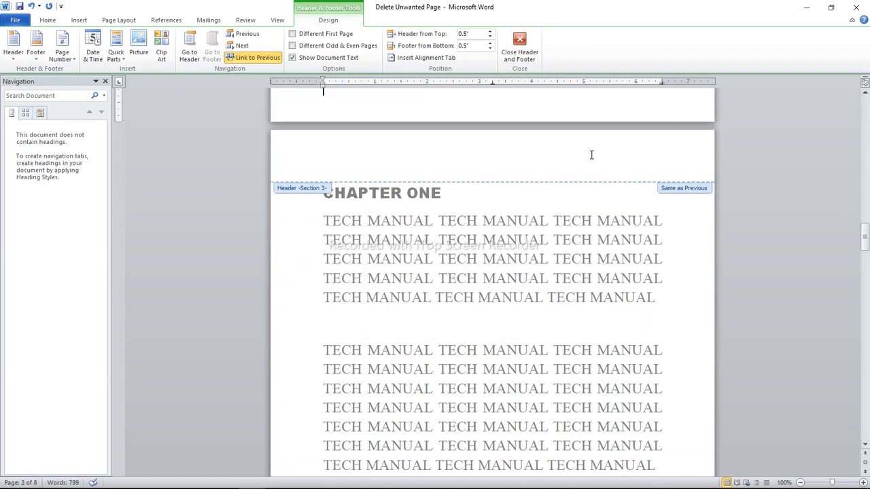
click(520, 42)
Review the page numbers from the CHAPTER ONE page through to the document's last page
key(Down)
key(Down)
key(Down)
key(Down)
key(Down)
key(Down)
key(Down)
key(Down)
key(Down)
key(Down)
key(Down)
key(Down)
key(Down)
key(Down)
key(Down)
key(Down)
key(Down)
key(Down)
key(Down)
key(Down)
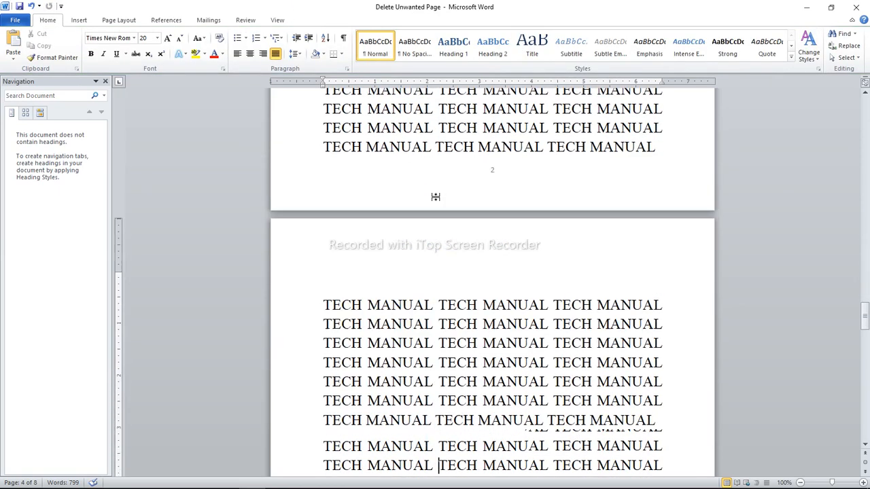
key(Down)
key(Down)
key(Down)
key(Down)
key(Down)
key(Down)
key(Down)
key(Down)
key(Down)
key(Down)
key(Down)
key(Down)
key(Down)
key(Down)
key(Down)
key(Down)
key(Down)
key(Down)
key(Down)
key(Down)
key(Down)
key(Down)
key(Down)
key(Down)
key(Down)
key(Down)
key(Down)
key(Down)
key(Down)
key(Down)
key(Down)
key(Down)
key(Down)
key(Down)
key(Down)
key(Down)
key(Down)
key(Down)
key(Down)
key(Down)
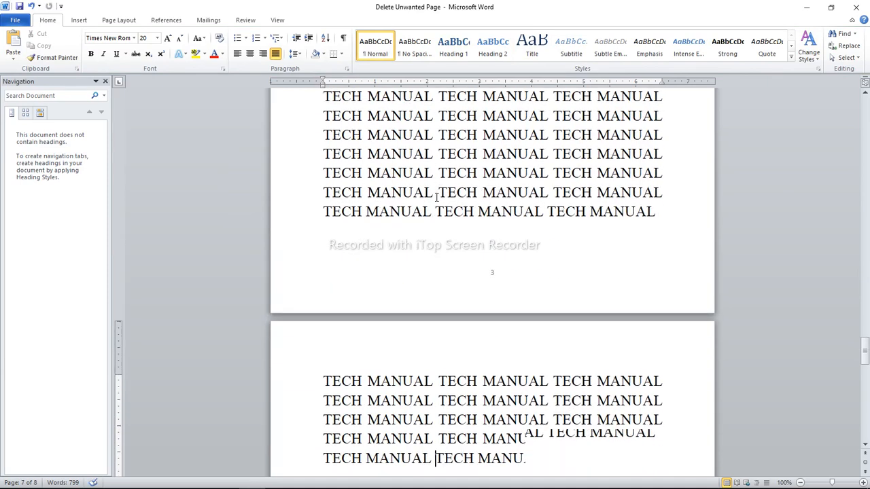
key(Down)
key(Down)
key(Down)
key(Down)
key(Down)
key(Down)
key(Down)
key(Down)
key(Down)
key(Down)
key(Down)
key(Down)
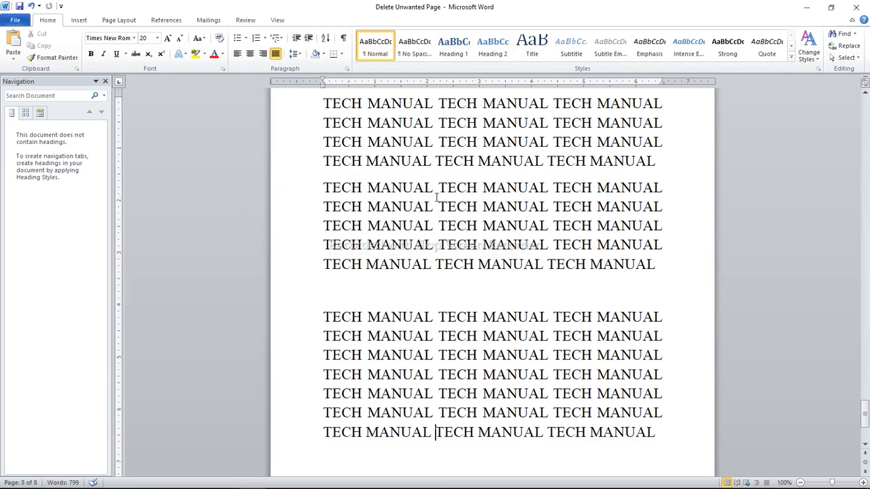
Check the footer page numbers backwards from the last page through the CHAPTER ONE pages up to the cover page
key(Up)
key(Up)
key(Up)
key(Up)
key(Up)
key(Up)
key(Up)
key(Up)
key(Up)
key(Up)
key(Up)
key(Up)
key(Up)
key(Up)
key(Up)
key(Up)
key(Up)
key(Up)
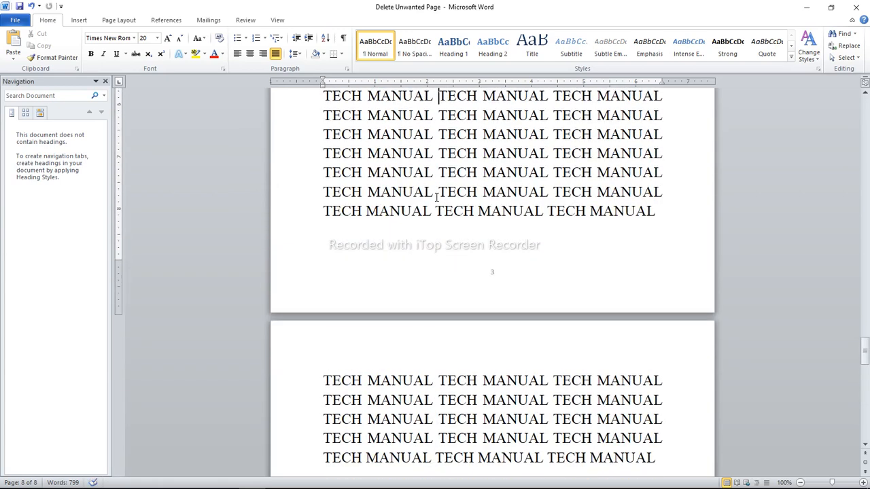
key(Up)
key(Up)
key(Up)
key(Up)
key(Up)
key(Up)
key(Up)
key(Up)
key(Up)
key(Up)
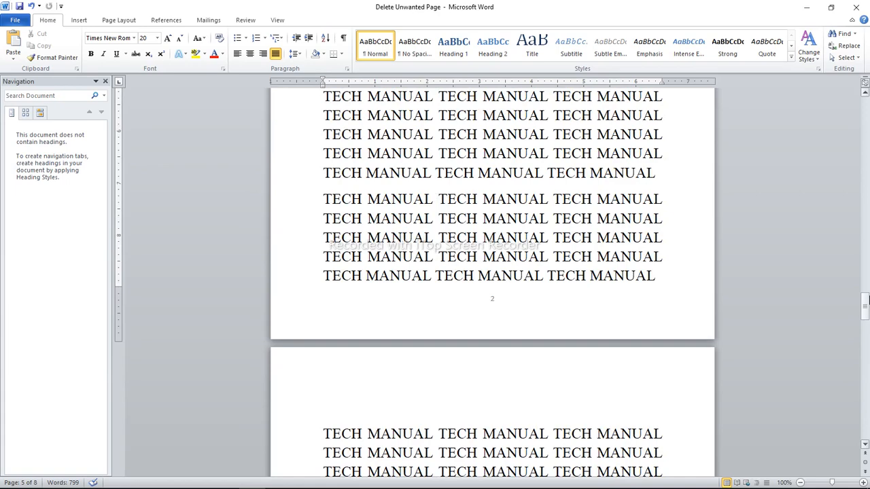
drag(866, 305, 866, 253)
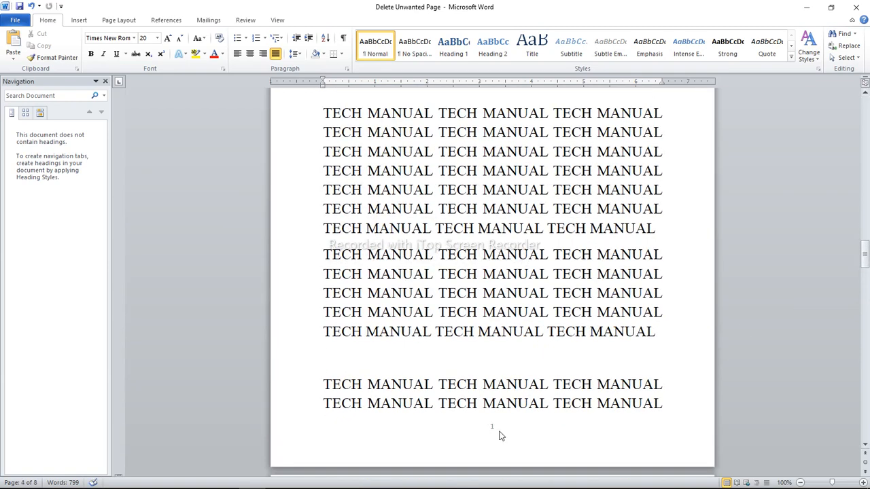
drag(865, 254, 867, 124)
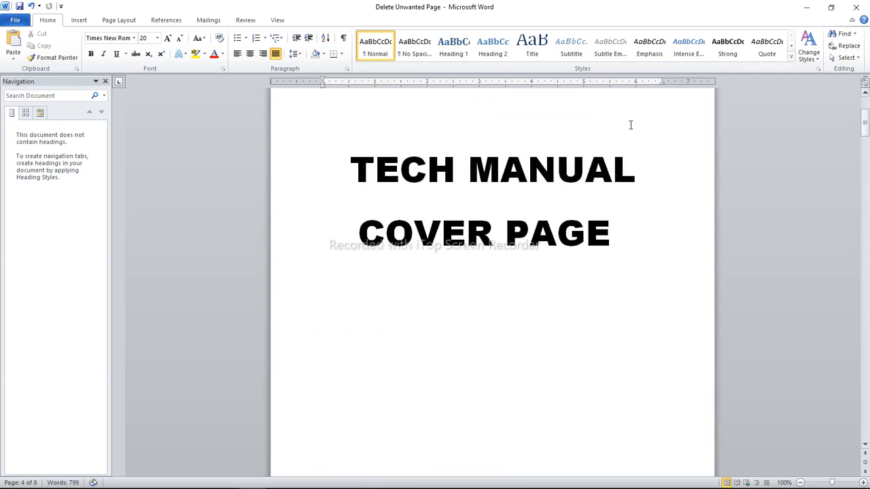
Examine the bottom of the cover page and the footer numbers of the preliminary pages from DECLARATION onward
click(404, 153)
key(Down)
key(Down)
key(Down)
key(Down)
key(Down)
key(Down)
key(Down)
key(Down)
key(Down)
key(Down)
key(Down)
key(Down)
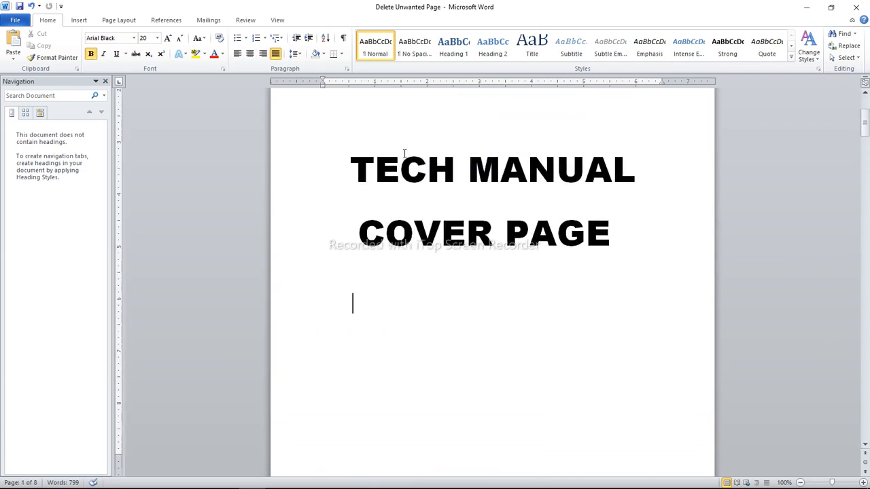
click(442, 271)
key(Down)
key(Down)
key(Down)
key(Down)
key(Down)
key(Down)
key(Down)
key(Down)
key(Down)
key(Down)
key(Down)
key(Down)
key(Down)
key(Down)
key(Down)
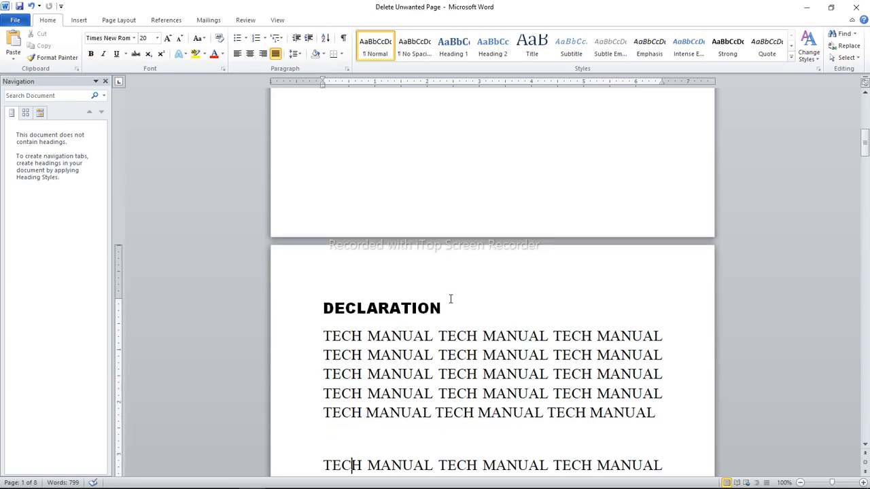
key(Down)
key(Down)
key(Down)
key(Down)
key(Down)
key(Down)
key(Down)
key(Down)
key(Down)
key(Down)
key(Down)
key(Down)
key(Down)
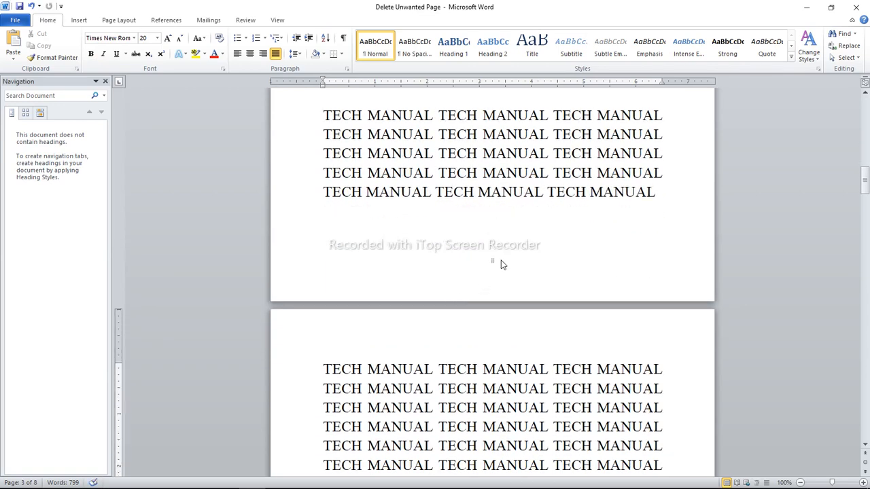
Check the page break after the first preliminary page and return to the first paragraph under DECLARATION
click(475, 250)
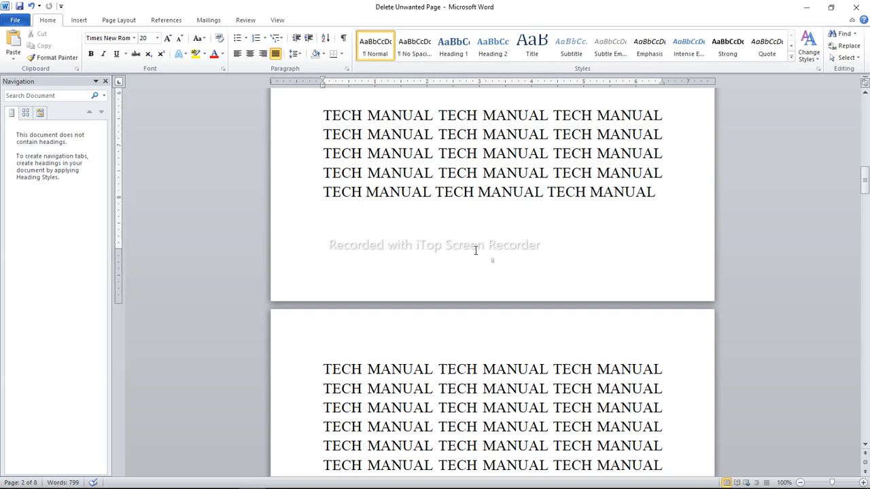
key(ctrl+Return)
key(Up)
key(Down)
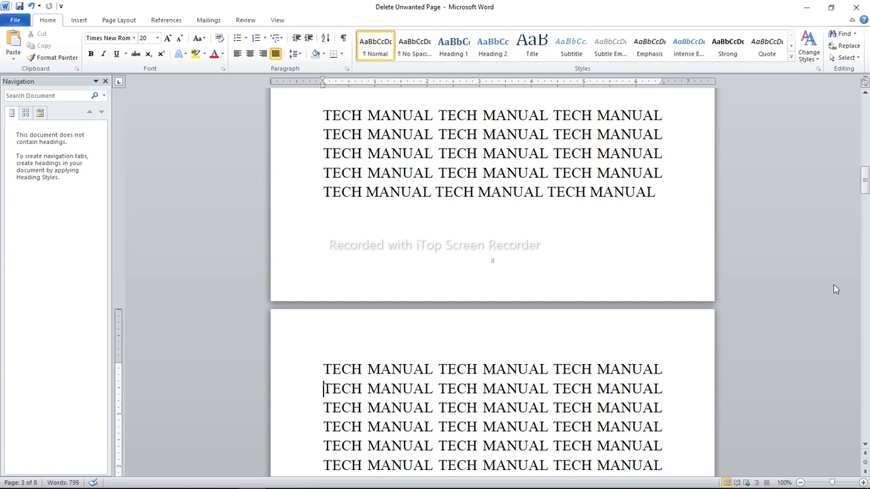
drag(866, 180, 866, 155)
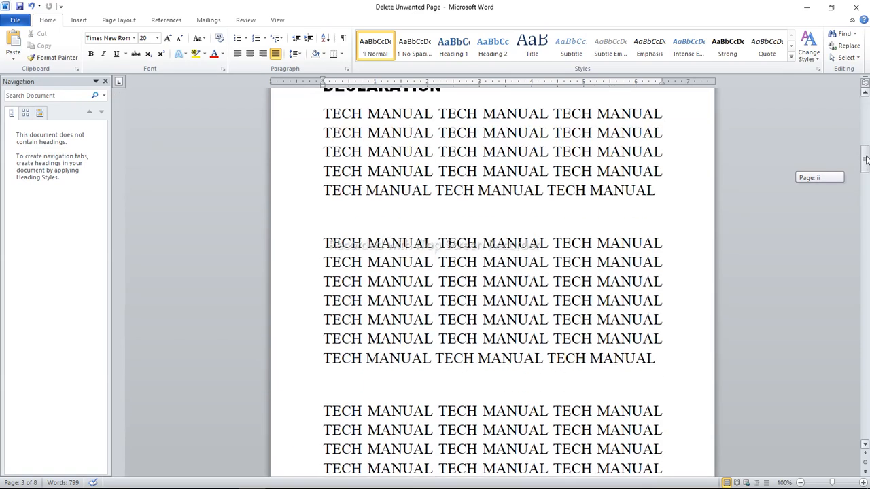
click(432, 171)
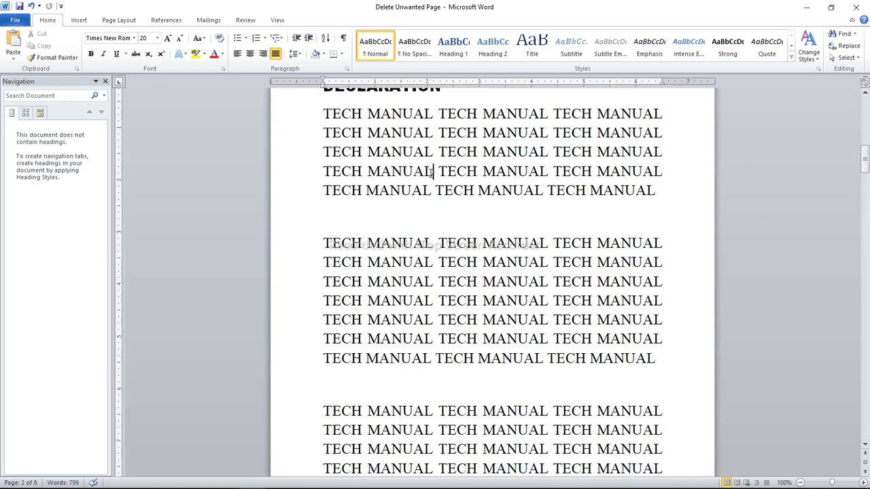